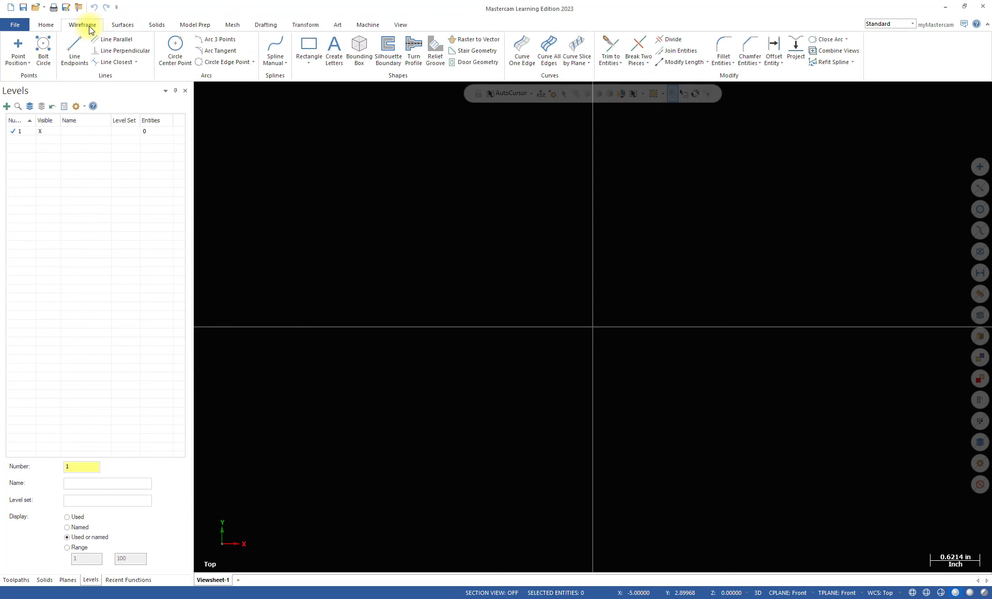
- Draw a rectangle anchored at its center on the origin, with a width and height of 2.75 inches
left_click(309, 46)
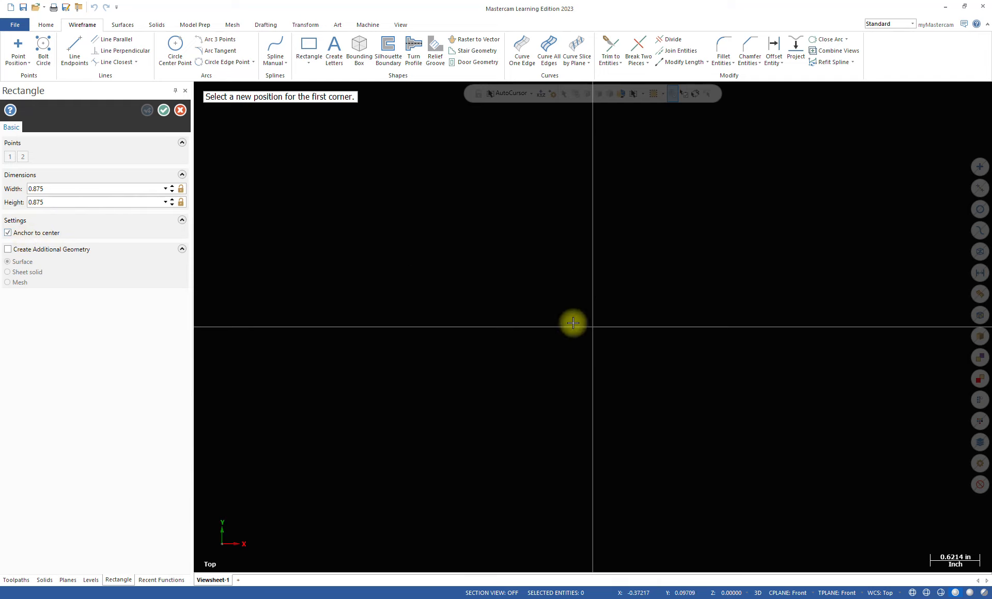
left_click(594, 331)
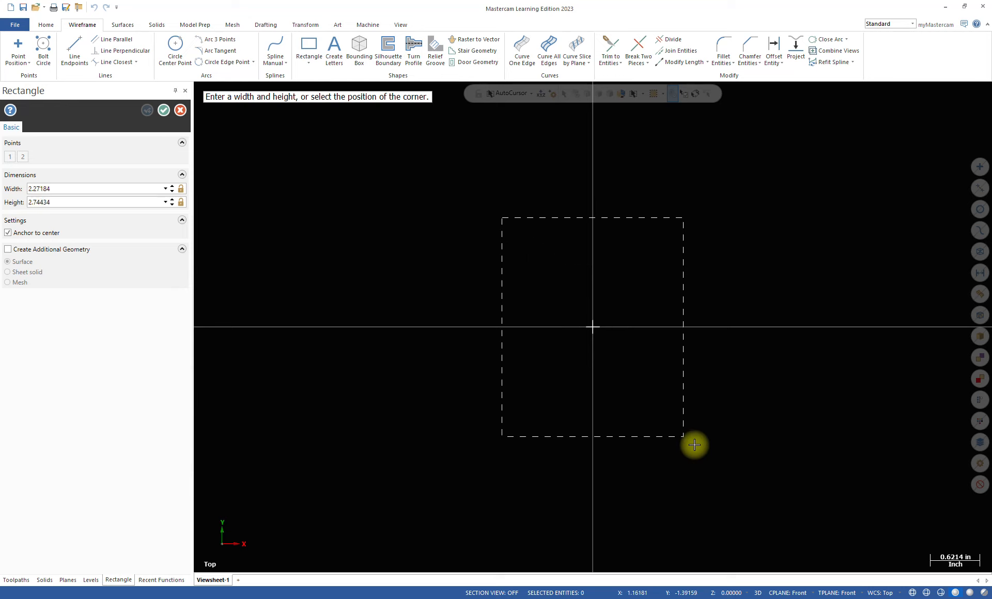
left_click(755, 487)
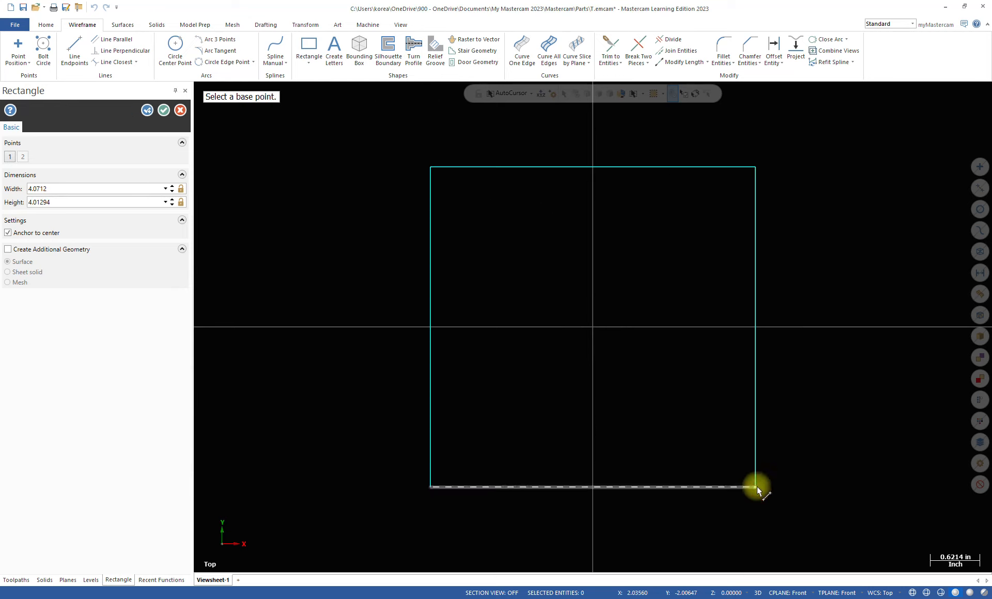
left_click(95, 189)
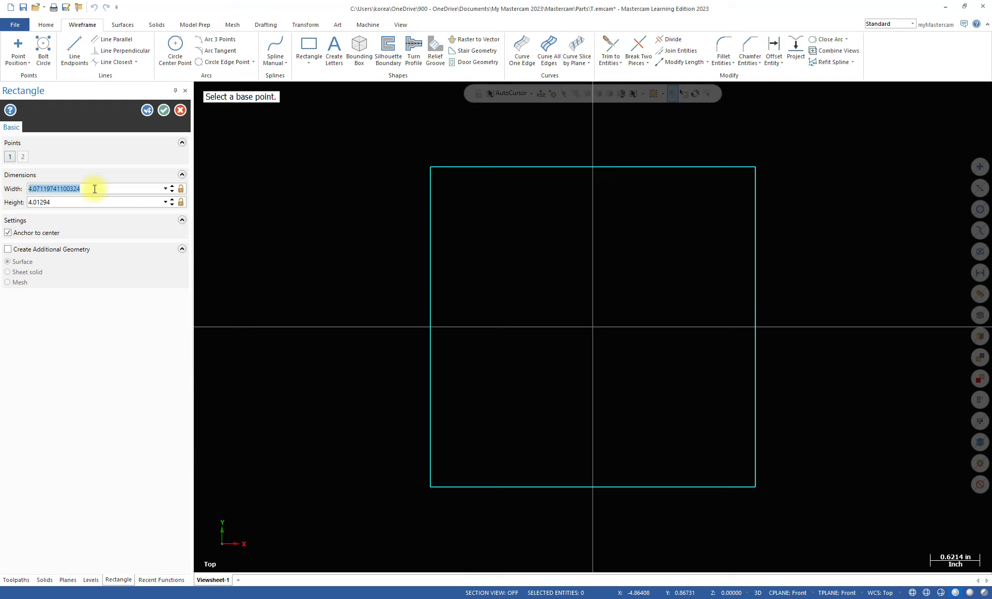
type("2.75")
key("Tab")
type("2")
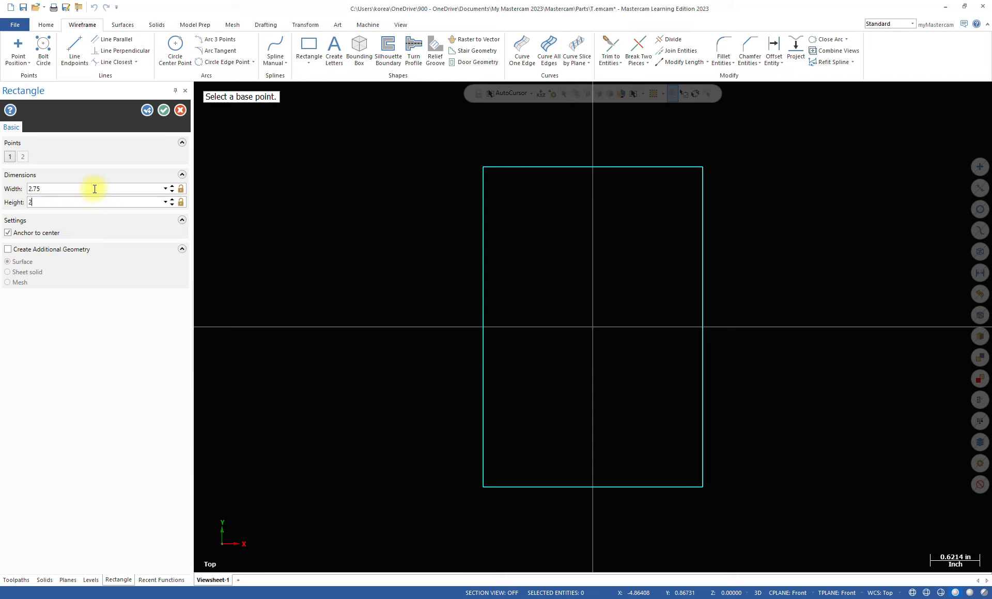
type(".75")
left_click(147, 110)
- Add a second center-anchored rectangle on the origin, 0.875 inches wide and 0.875 inches high
scroll(584, 351, "up", 5)
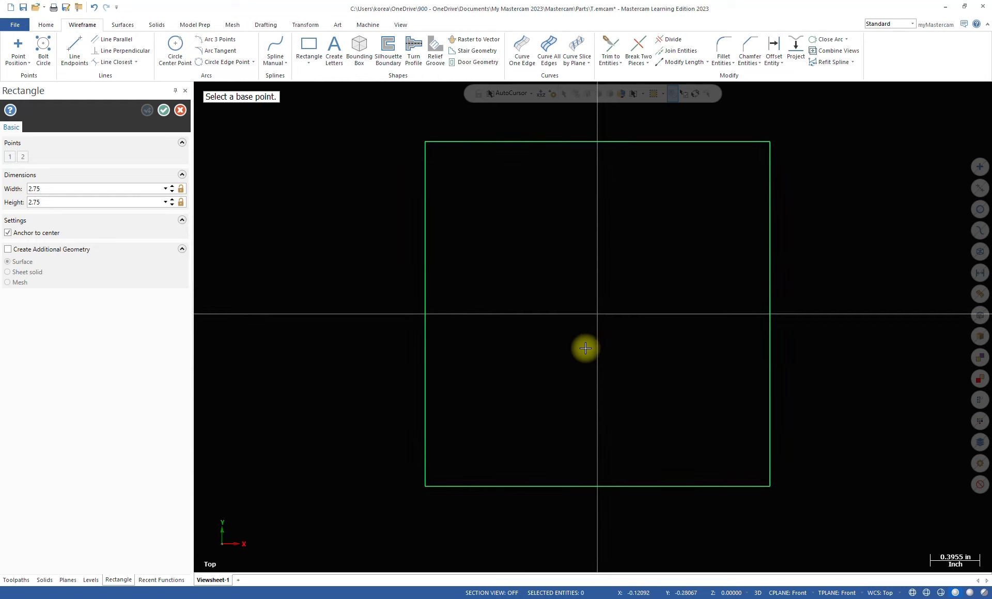
left_click(598, 315)
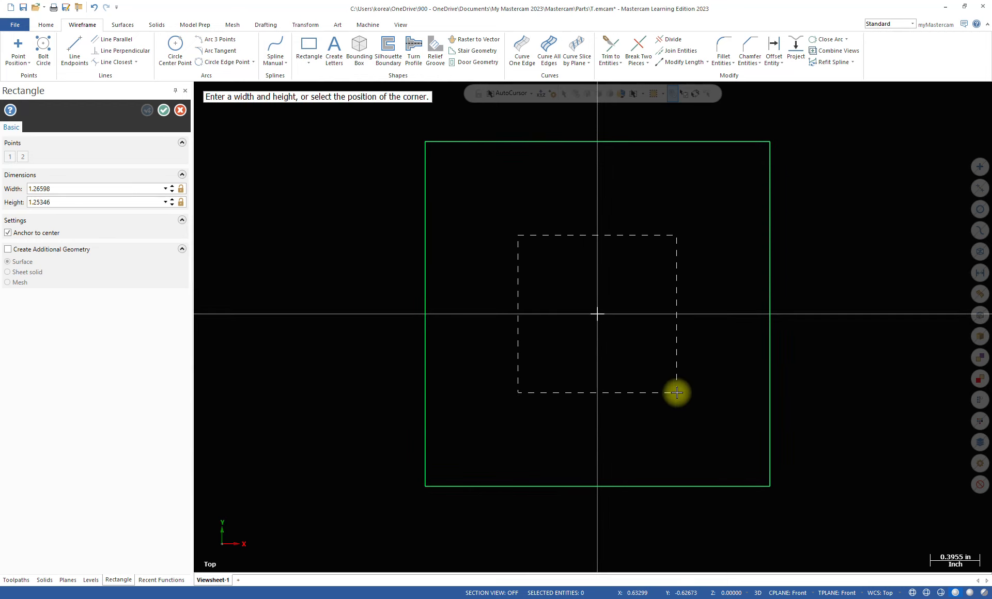
left_click(692, 408)
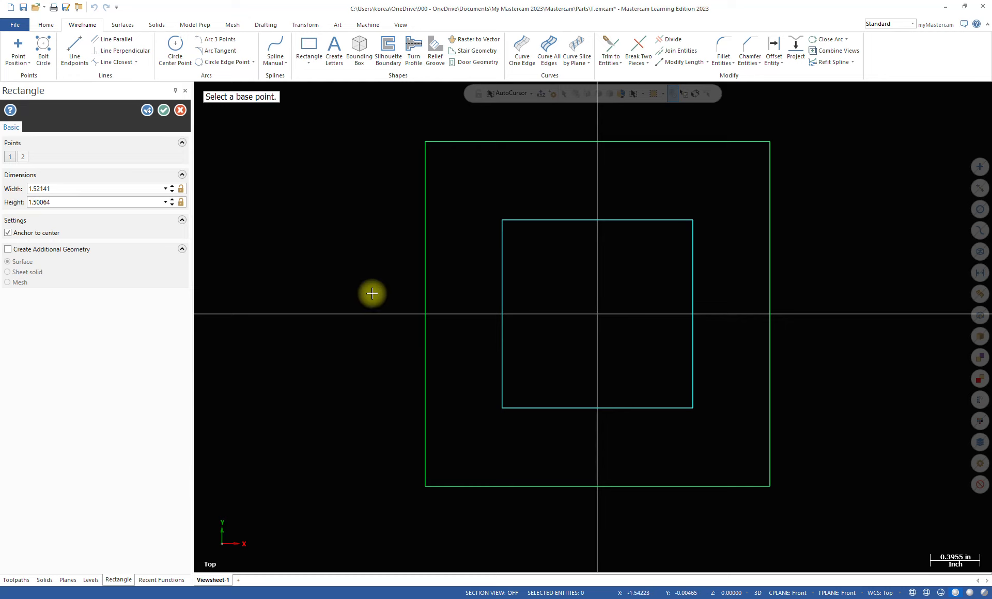
double_click(69, 189)
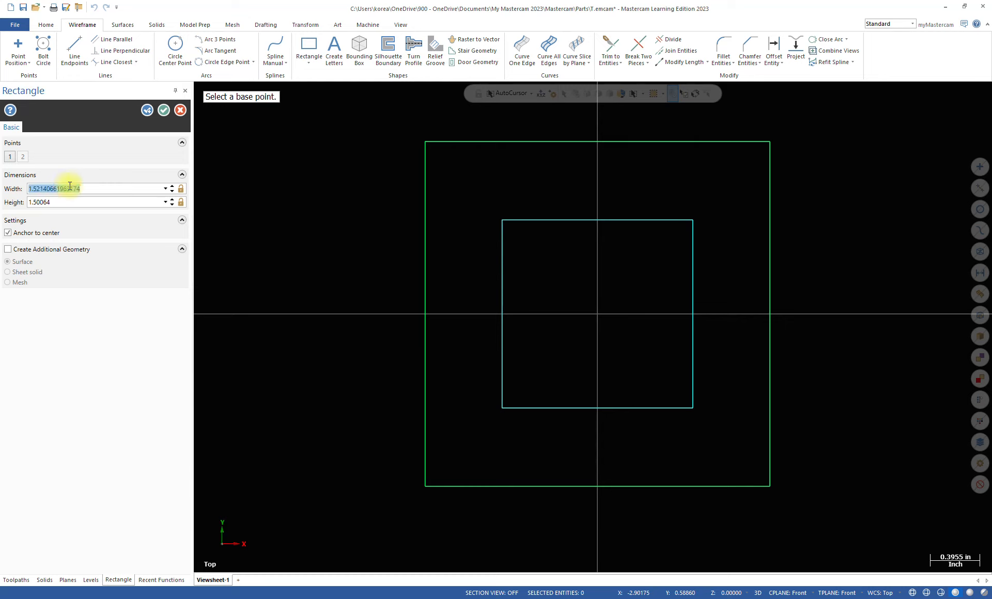
key("BackSpace")
type(".875")
key("Tab")
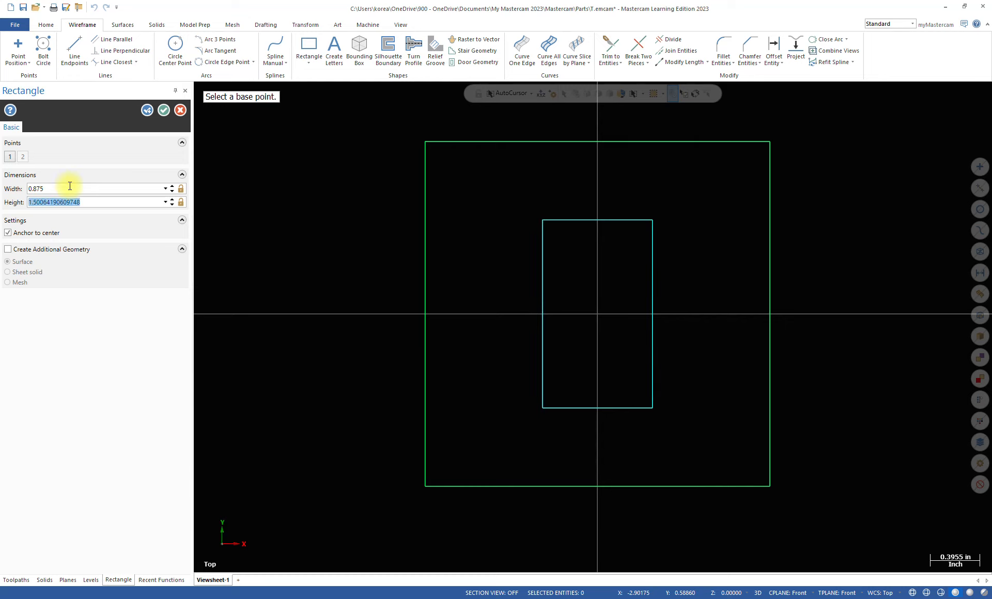
type(".875")
key("Tab")
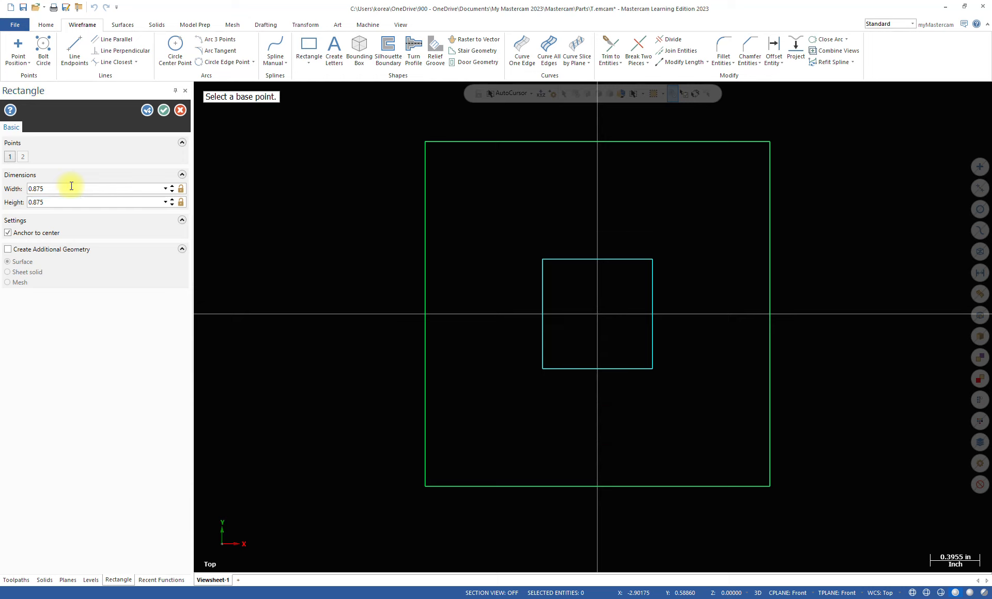
left_click(164, 110)
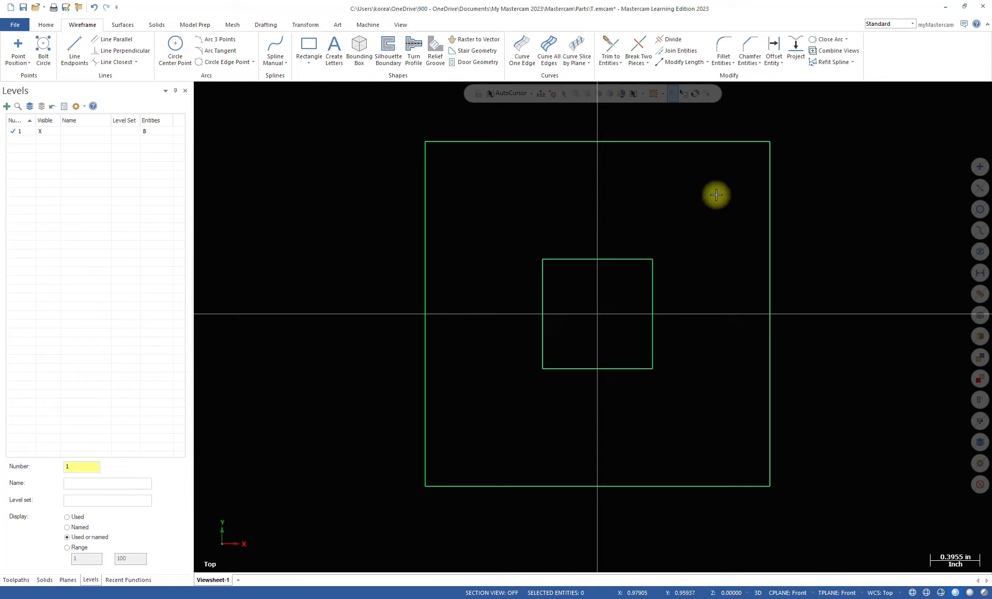
- Create a center-point circle at coordinates 1.75/2, .875 with a diameter of 0.266 inches
left_click(176, 54)
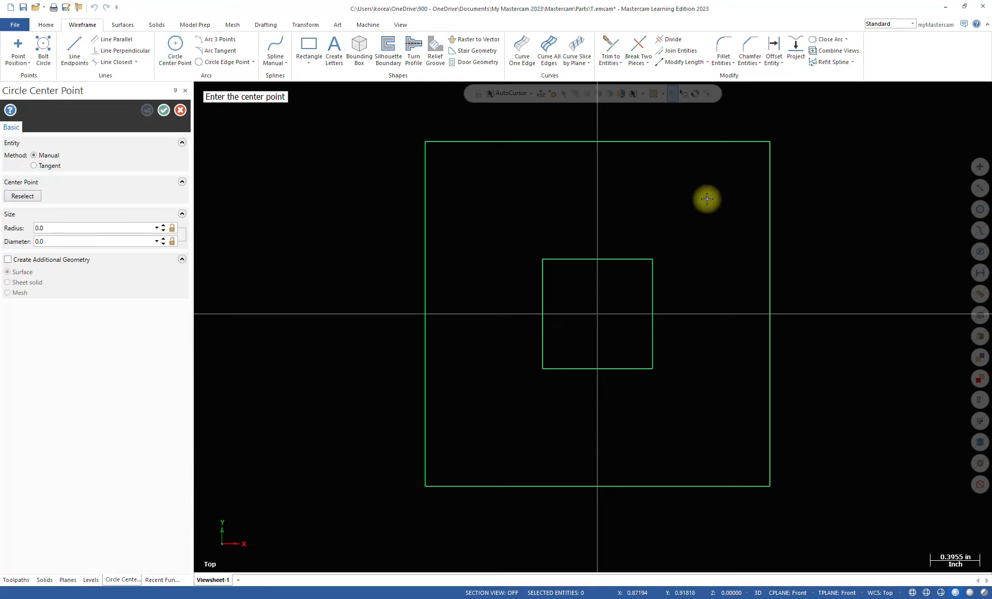
key("space")
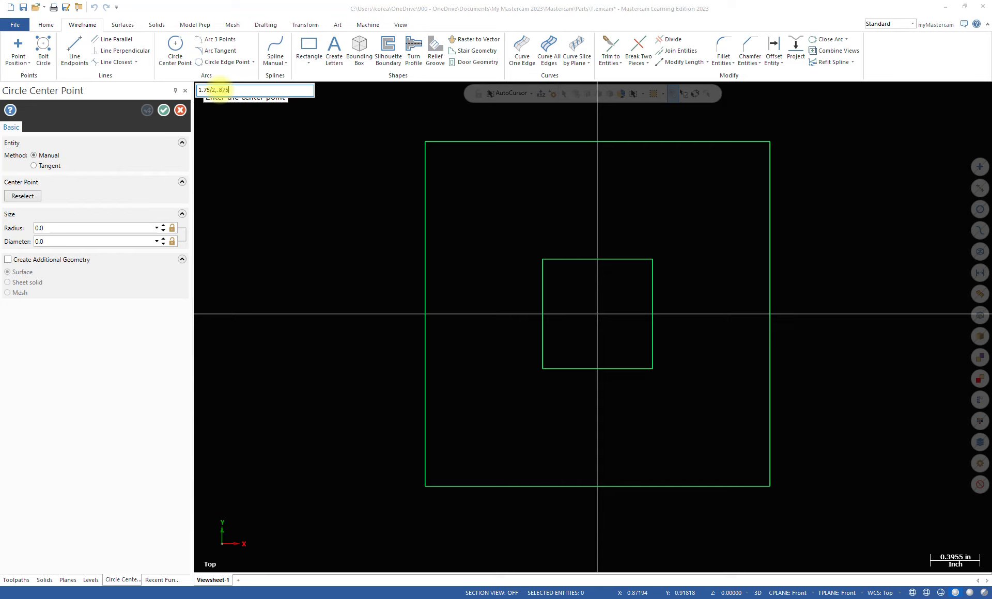
key("Return")
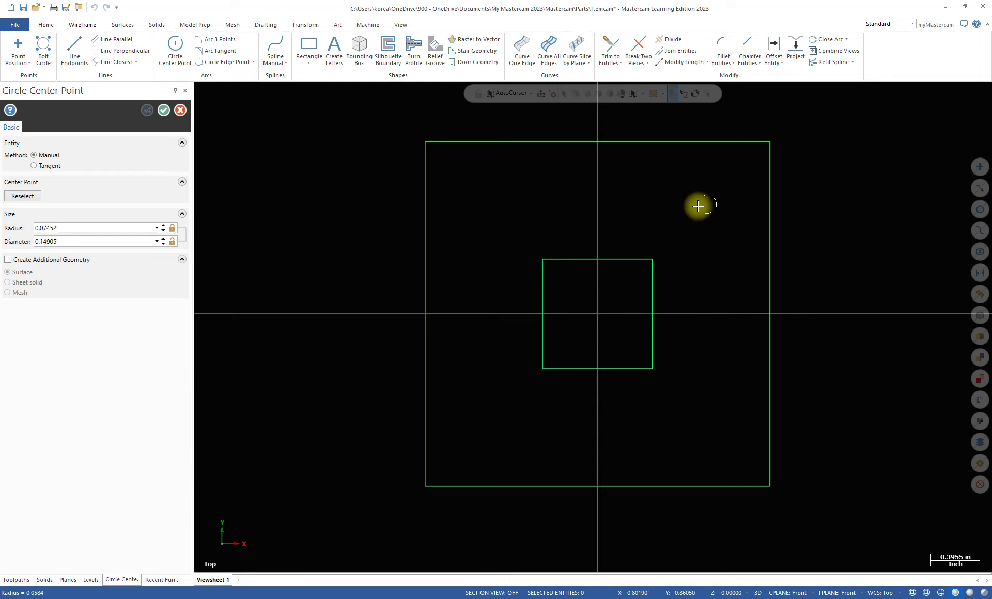
left_click(680, 198)
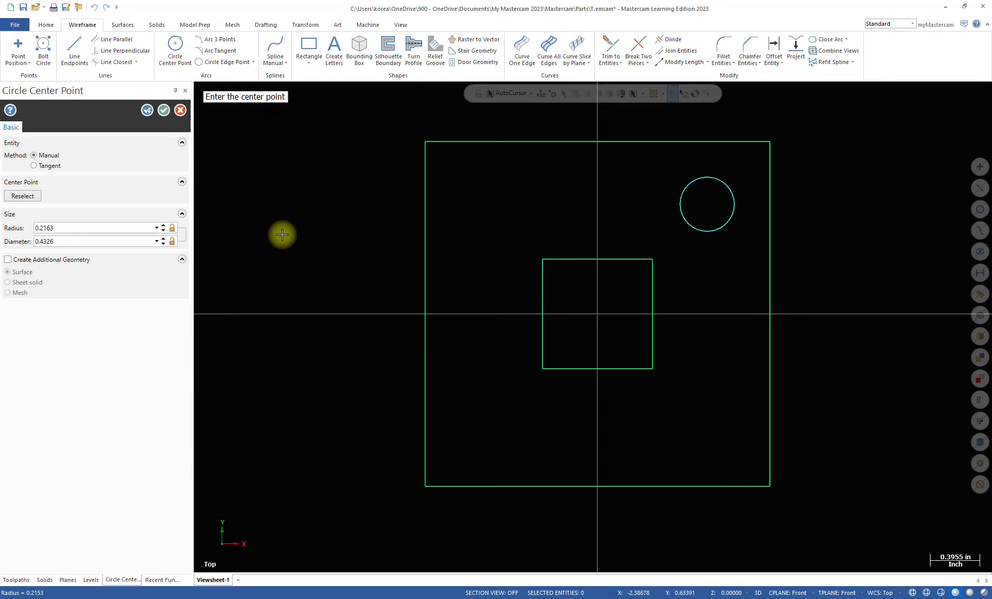
left_click(132, 242)
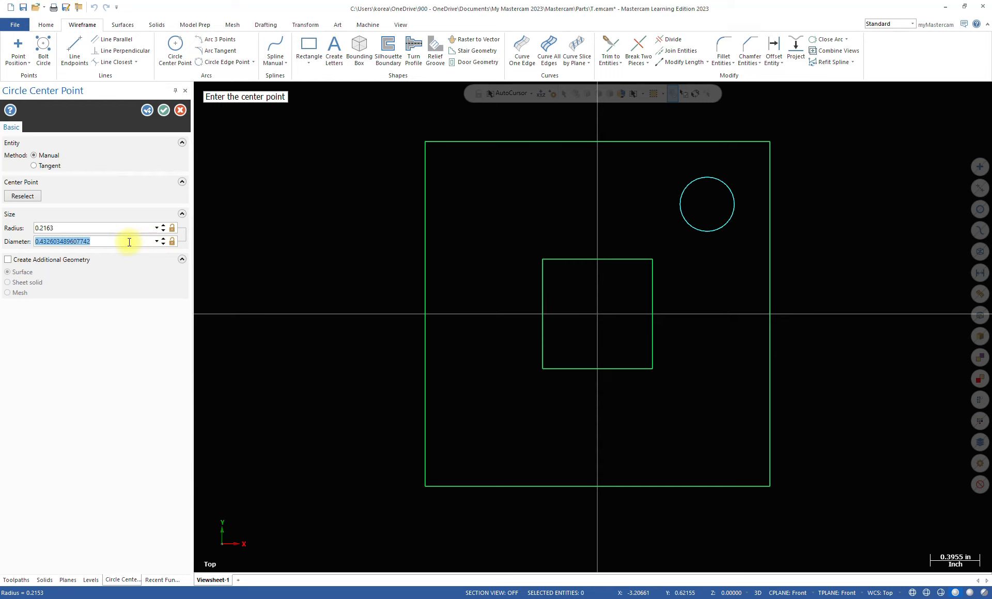
type(".266")
key("Return")
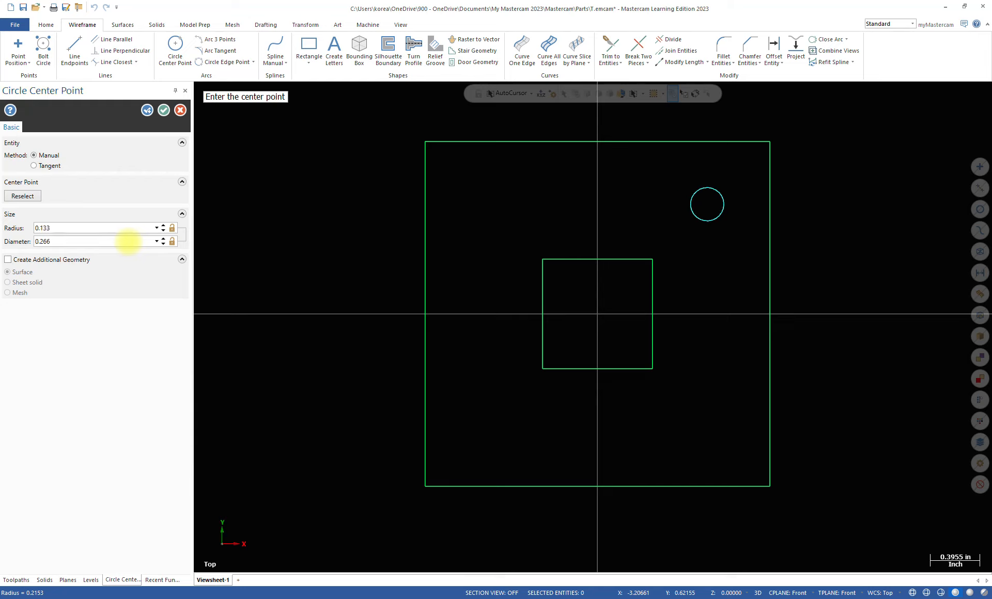
left_click(147, 110)
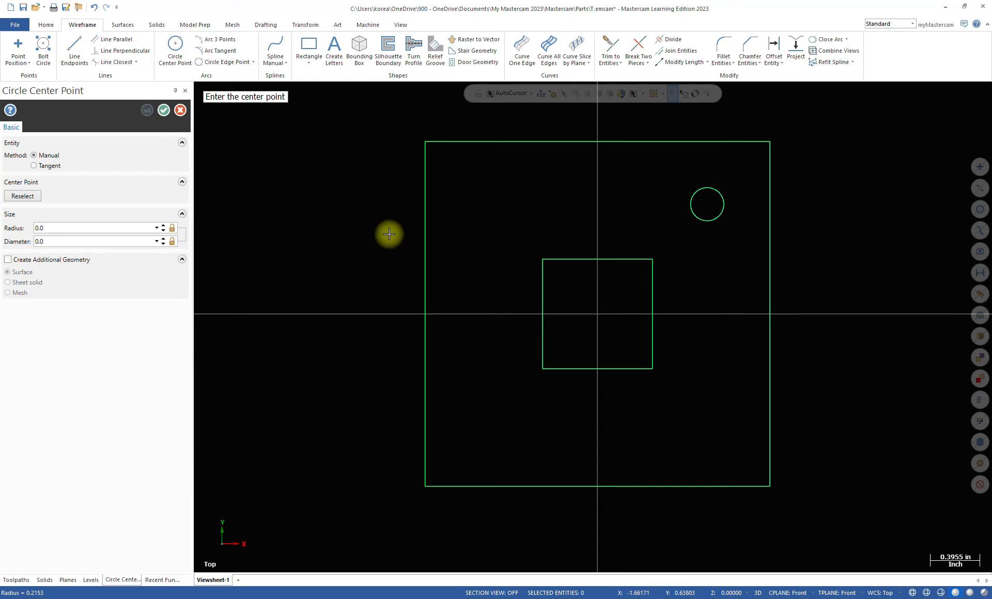
- Add a circle of 0.25 inch radius concentric with the 0.266 inch hole circle
scroll(693, 205, "up", 5)
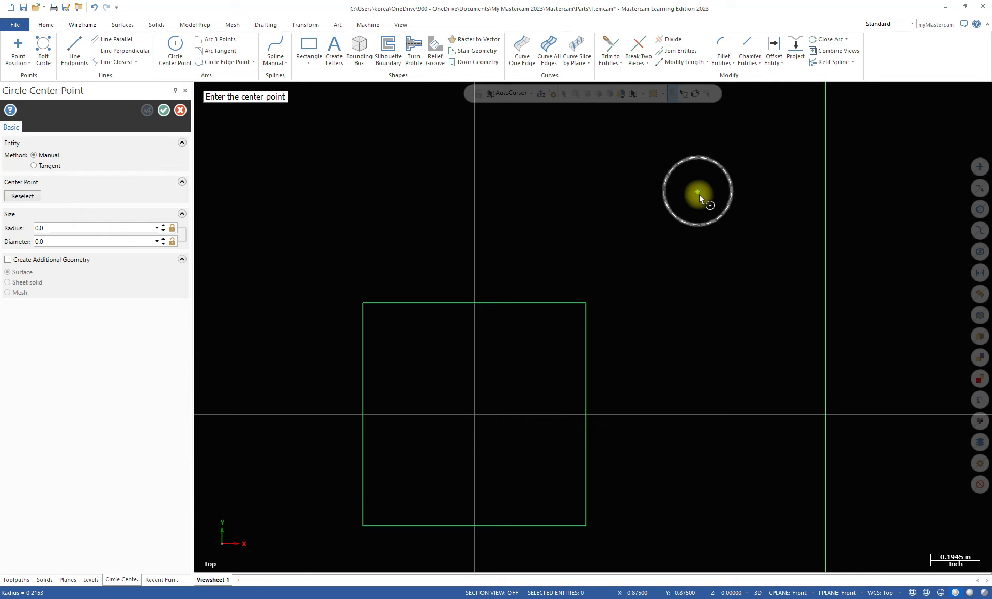
left_click(699, 195)
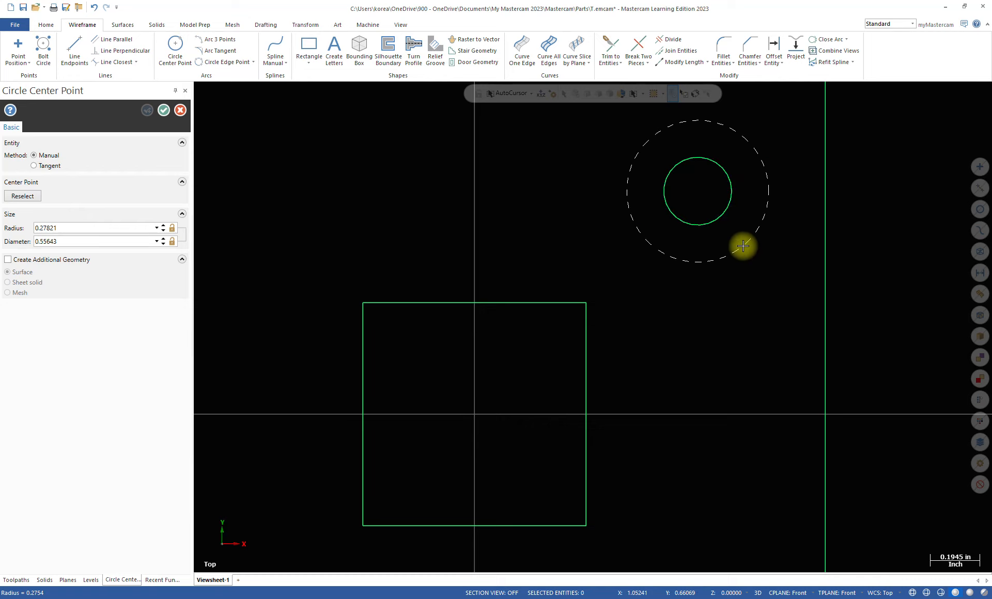
left_click(743, 246)
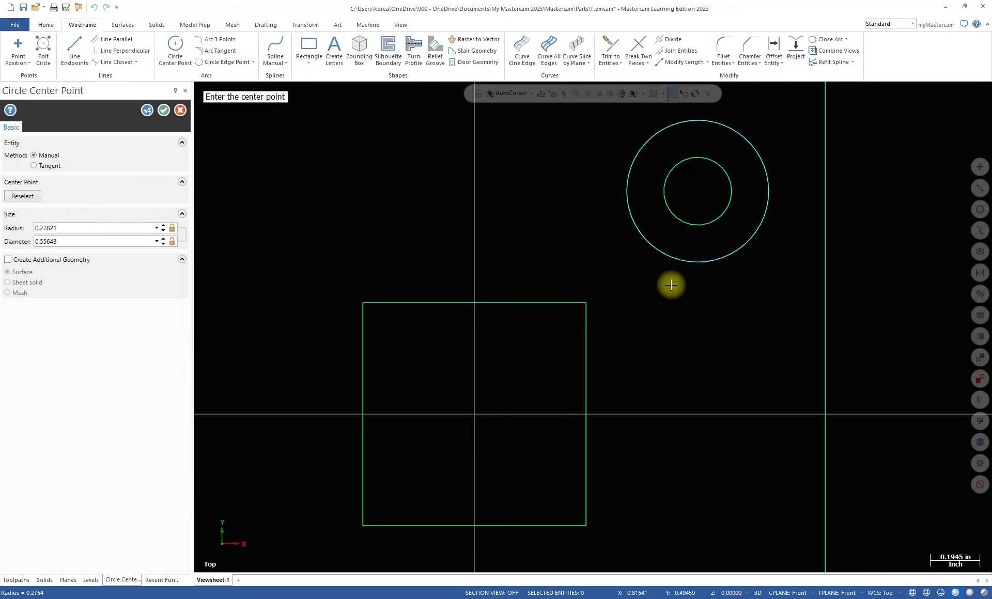
left_click(99, 228)
key("BackSpace")
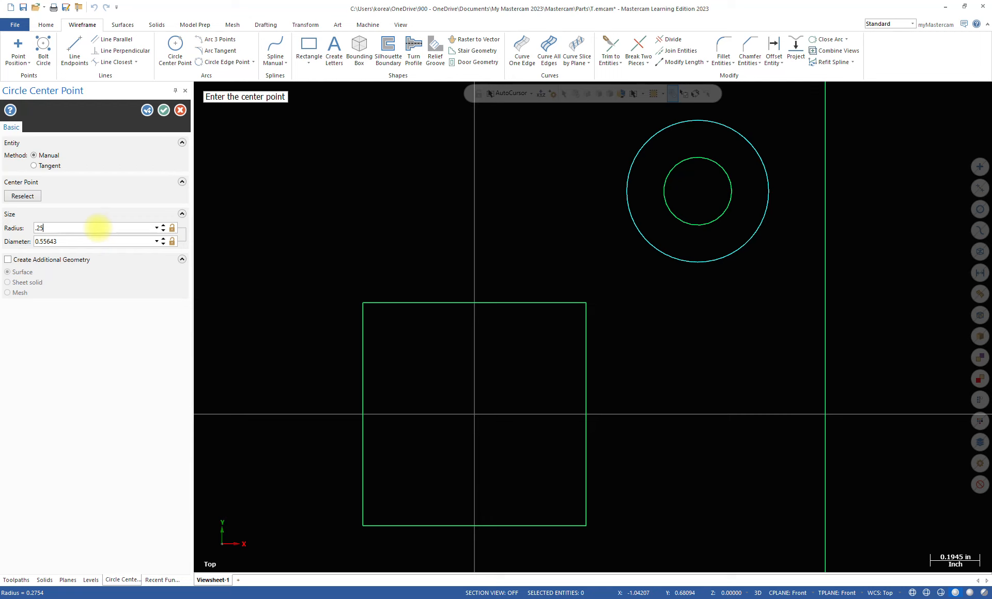
key("Return")
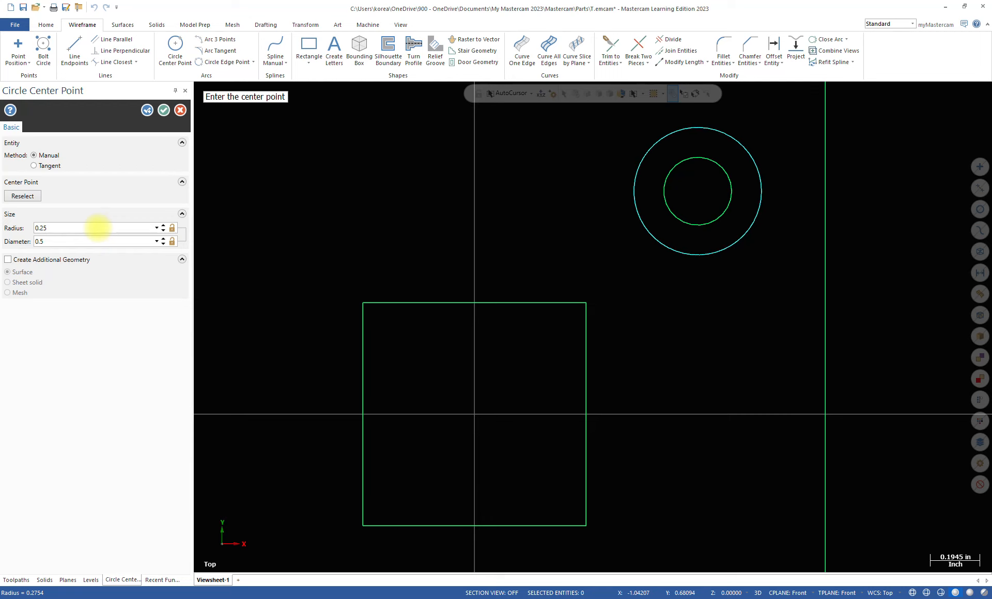
left_click(166, 110)
- Rotate-copy both concentric circles about the origin, making 3 copies with 90 degrees between them
scroll(556, 292, "down", 5)
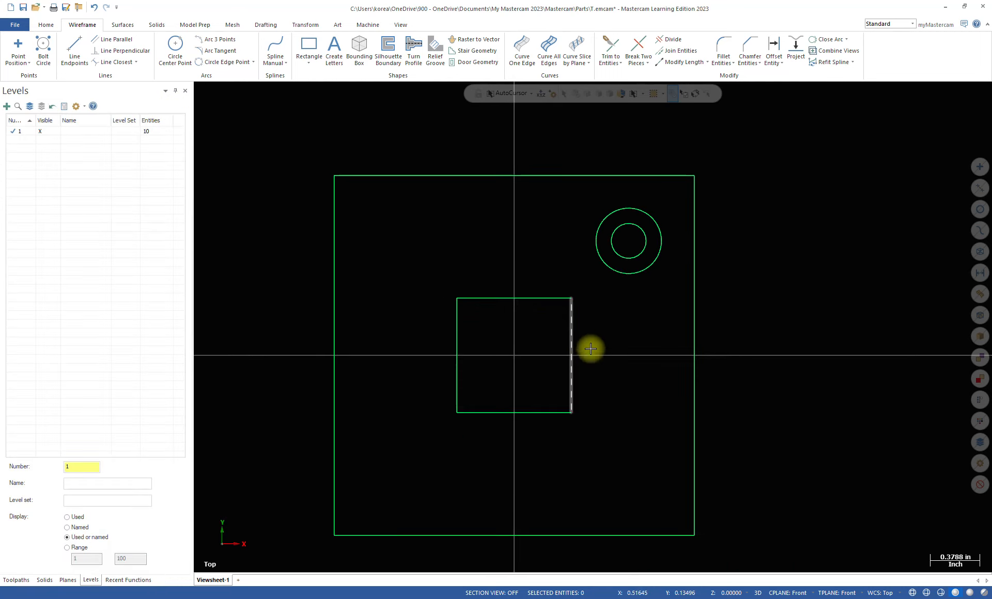
middle_click_drag(618, 347, 627, 319)
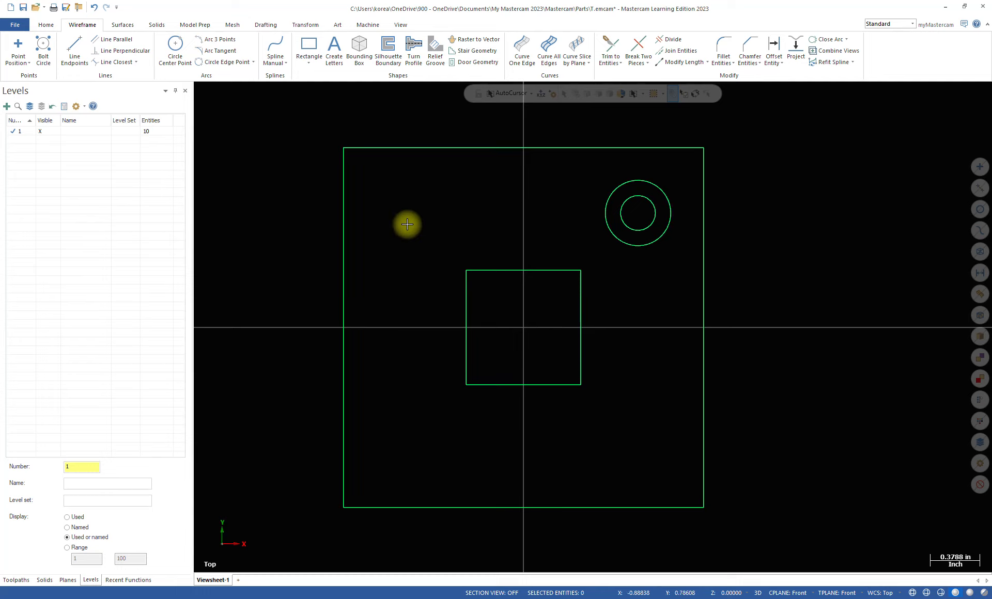
left_click(305, 24)
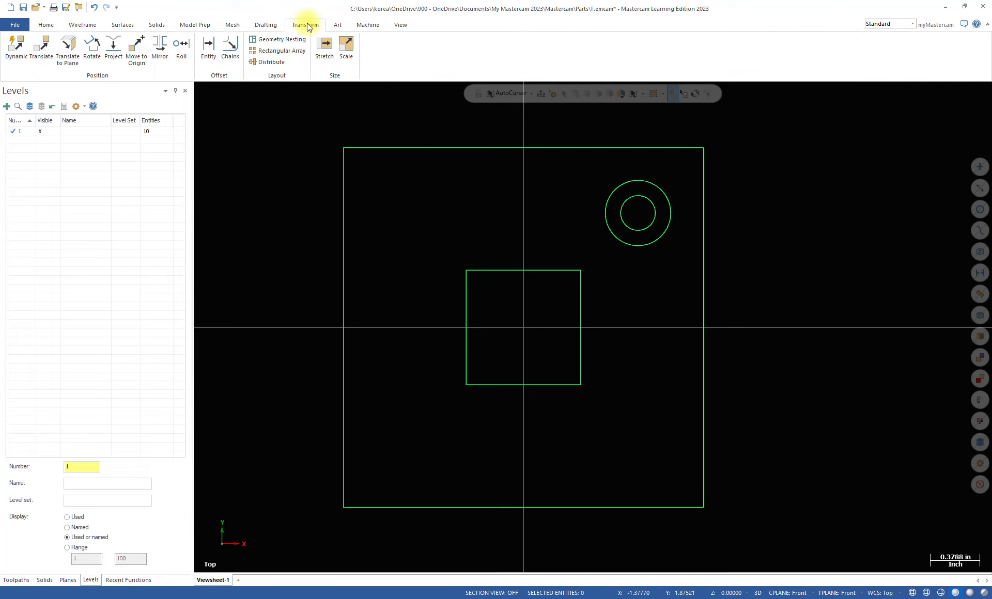
left_click(90, 49)
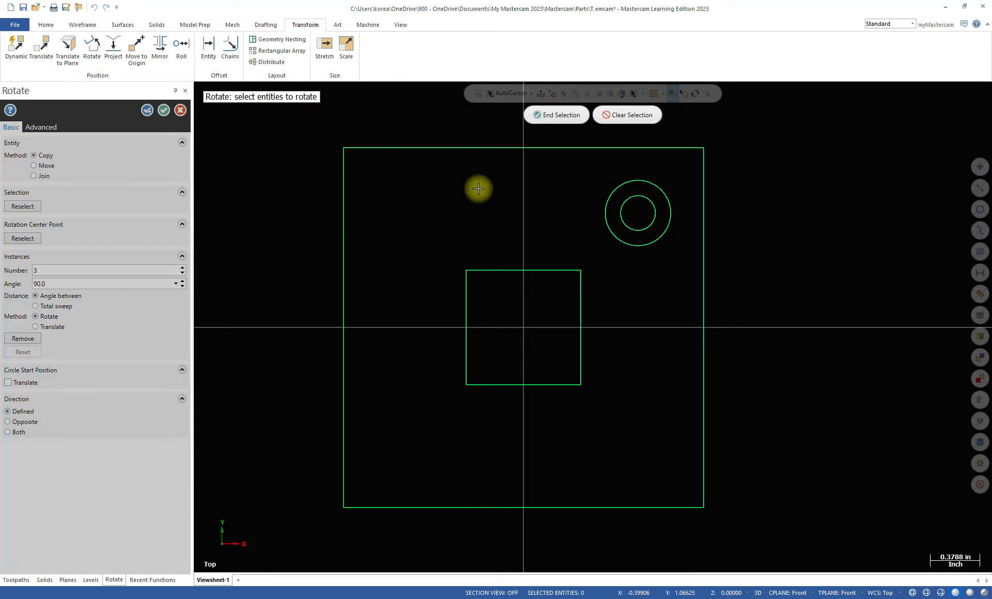
left_click(612, 195)
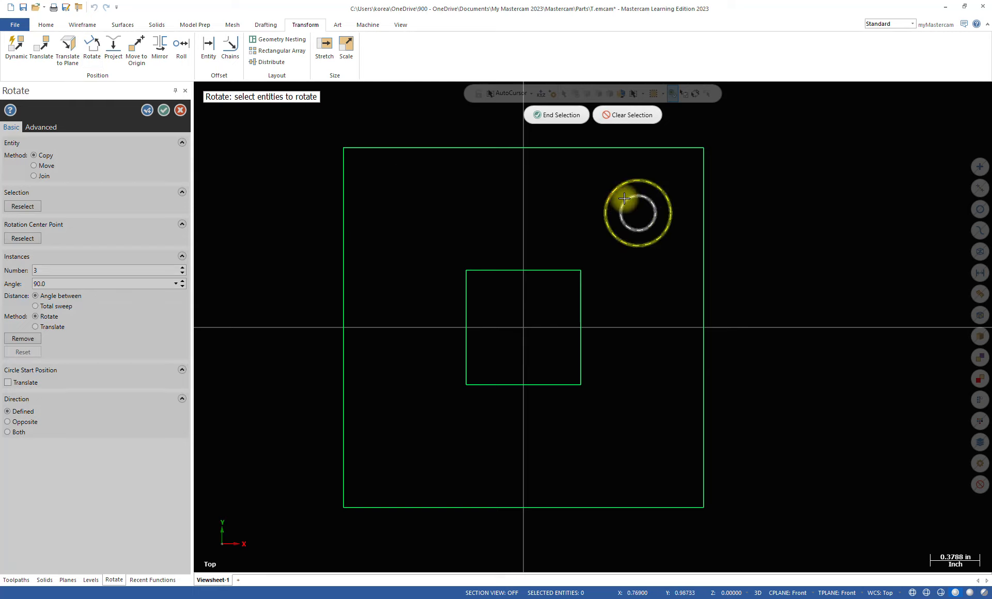
left_click(624, 199)
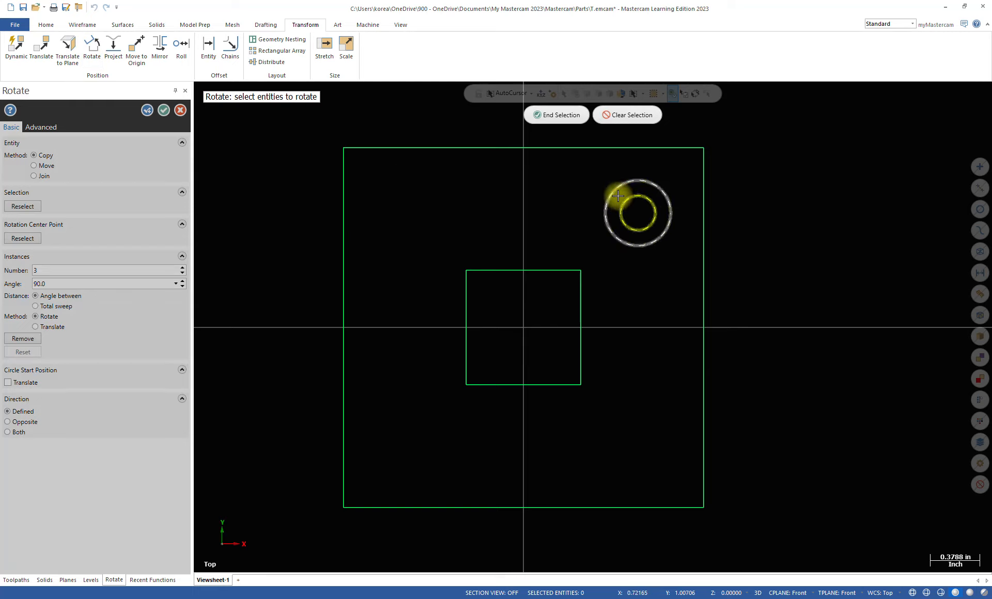
left_click(557, 114)
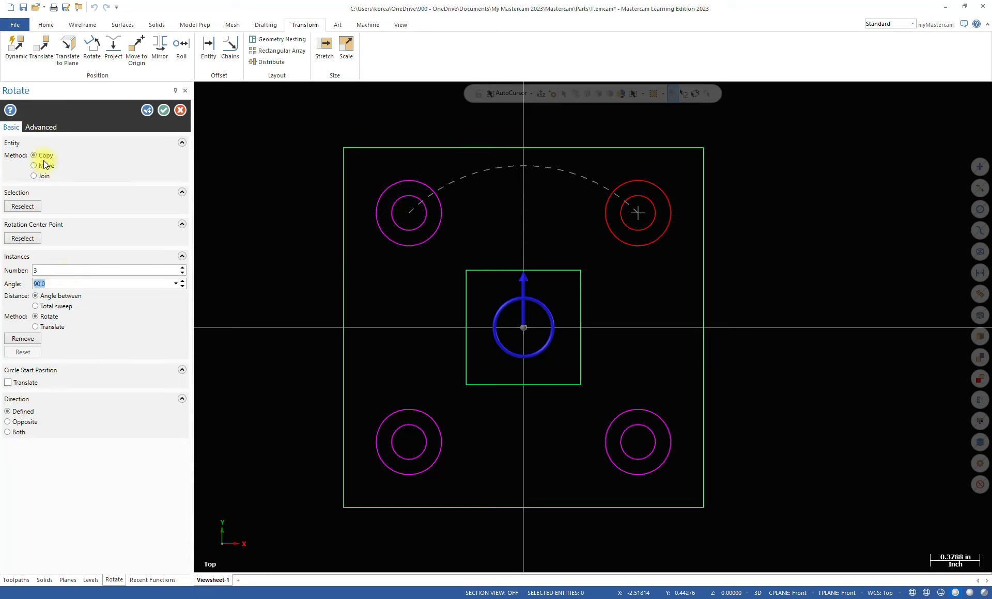
left_click(162, 110)
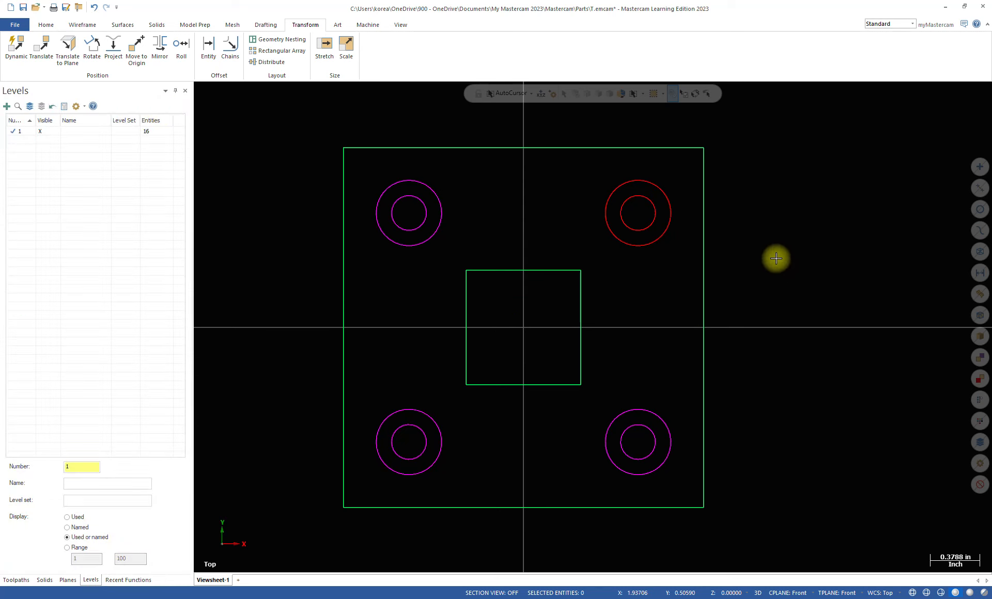
- Clear the transform colors from the original and rotated circles
right_click(764, 214)
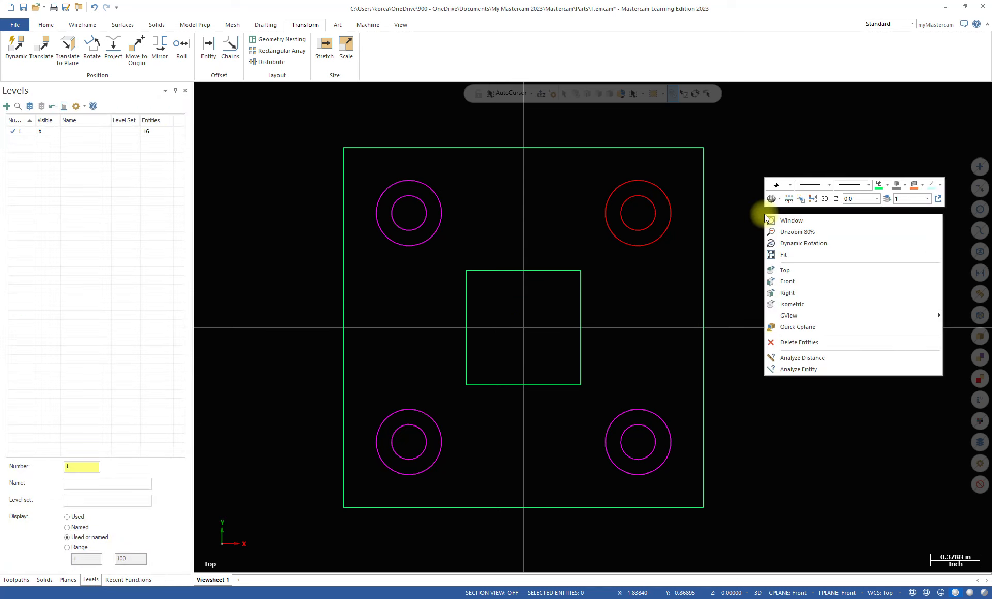
left_click(813, 200)
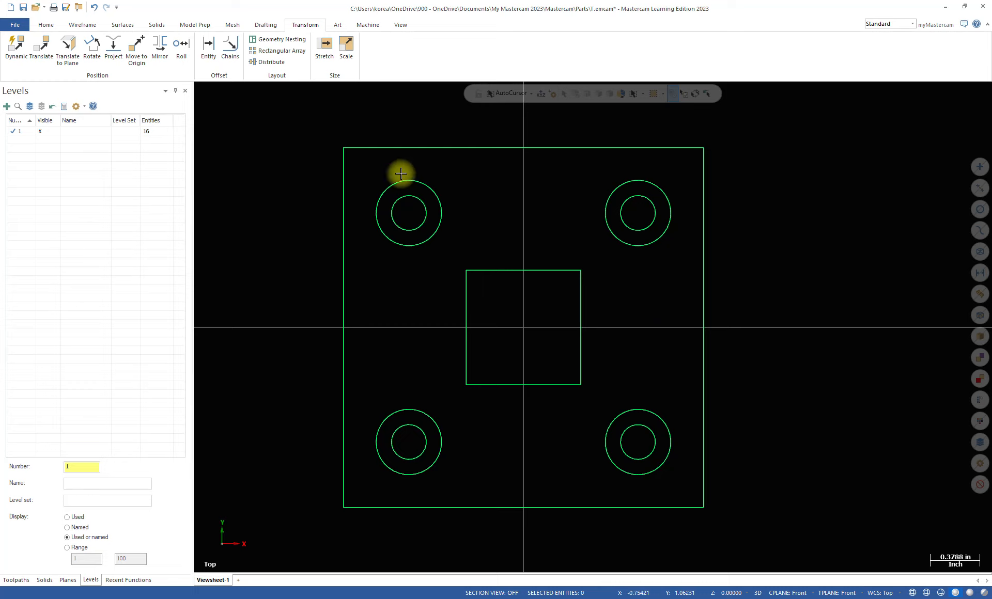
left_click(81, 25)
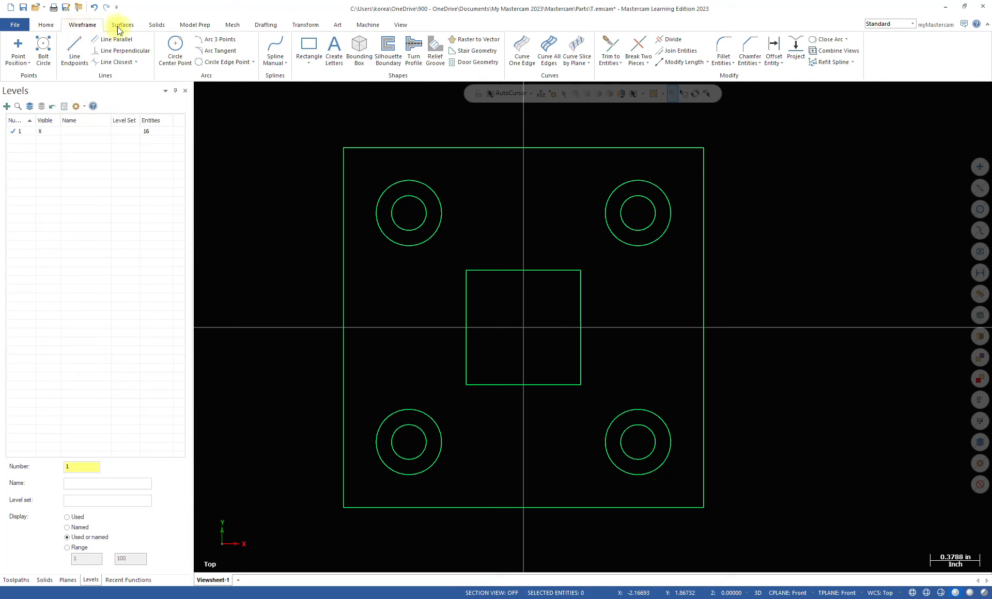
- Create two inward-bowed arcs of 3.25 inch radius, tangent to the vertical pairs of outer hole circles on the plate's right and left sides
left_click(213, 51)
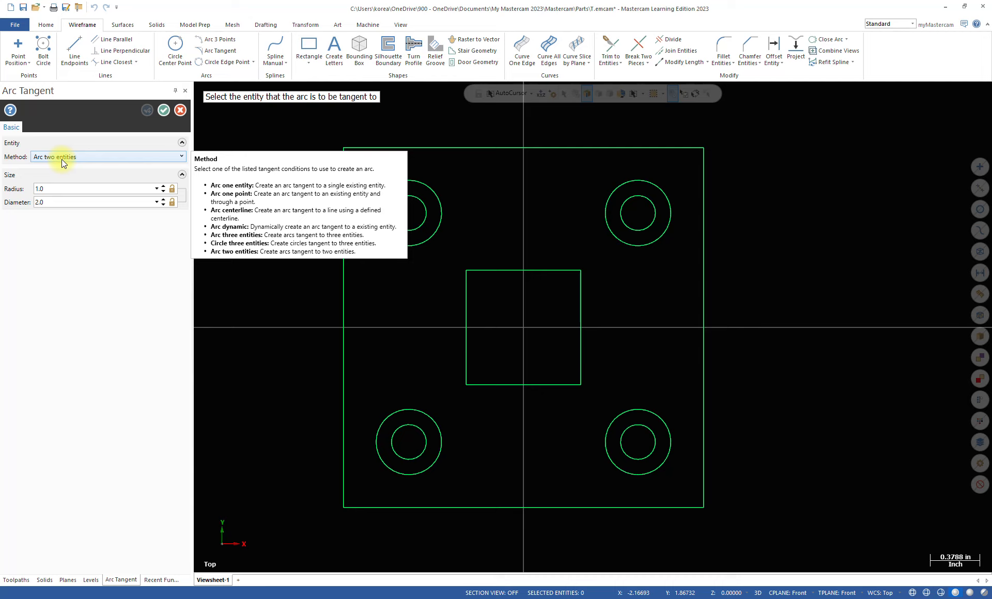
left_click(62, 189)
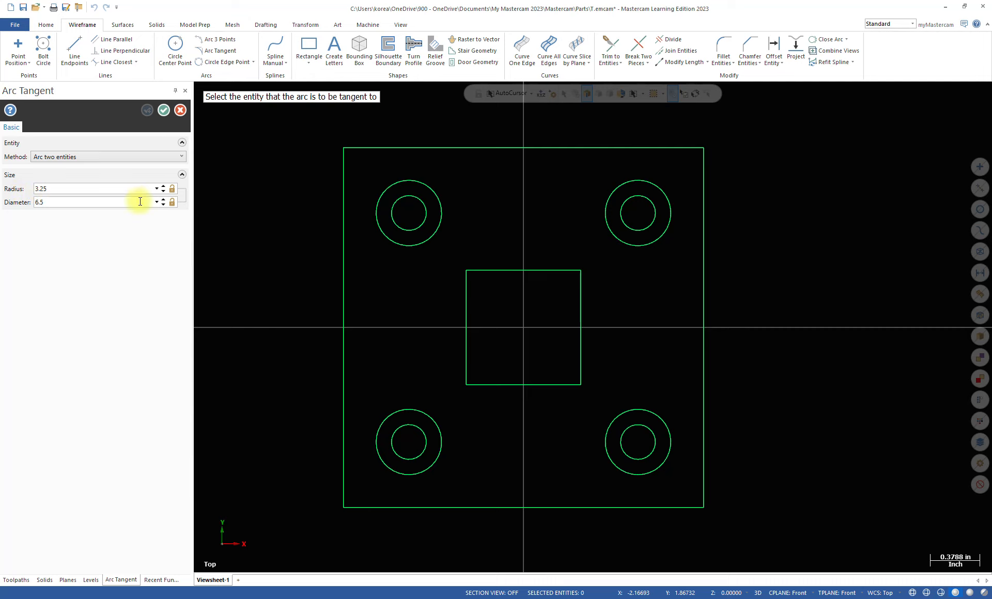
left_click(173, 190)
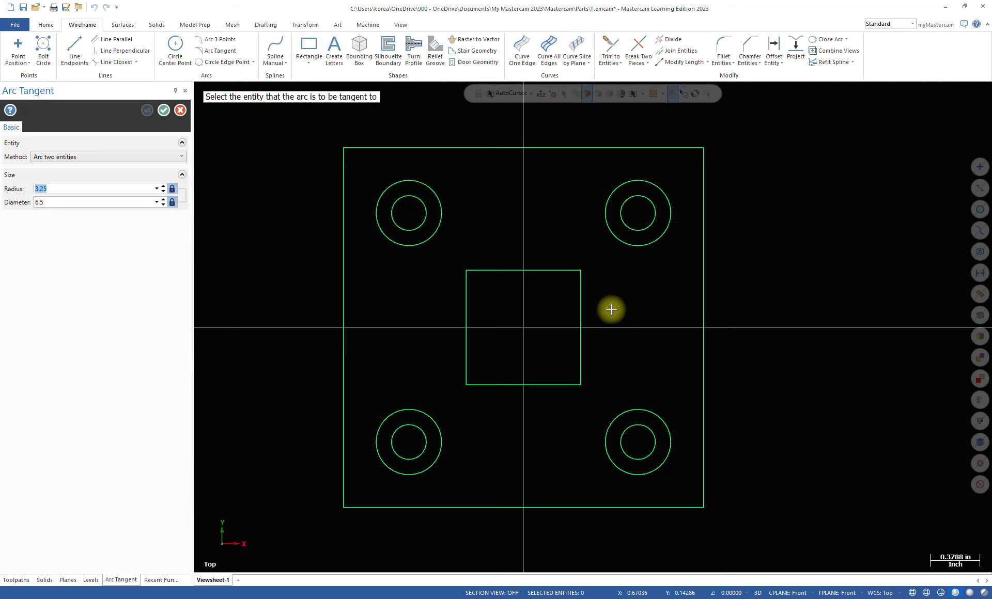
left_click(646, 246)
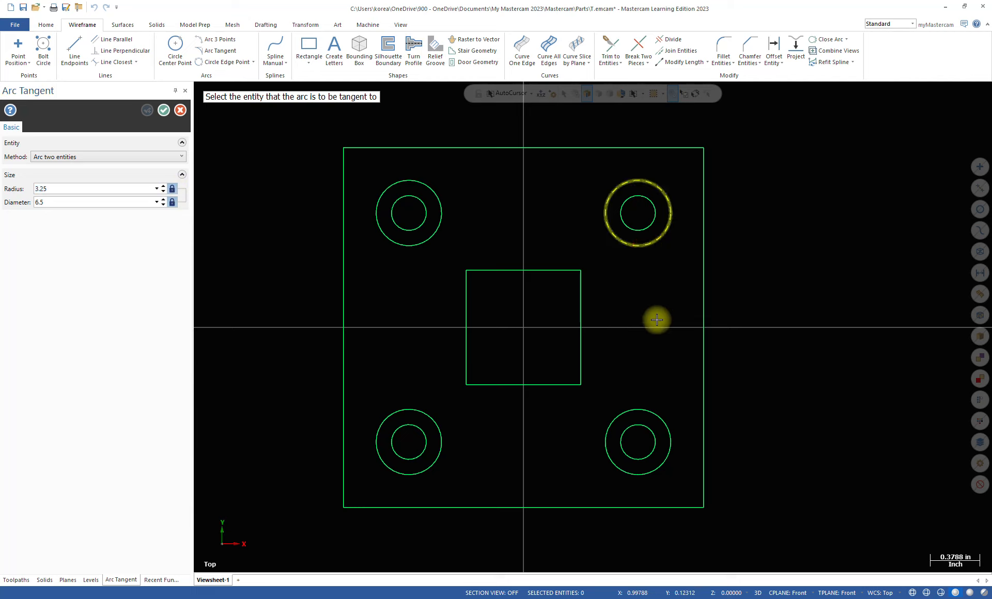
left_click(635, 407)
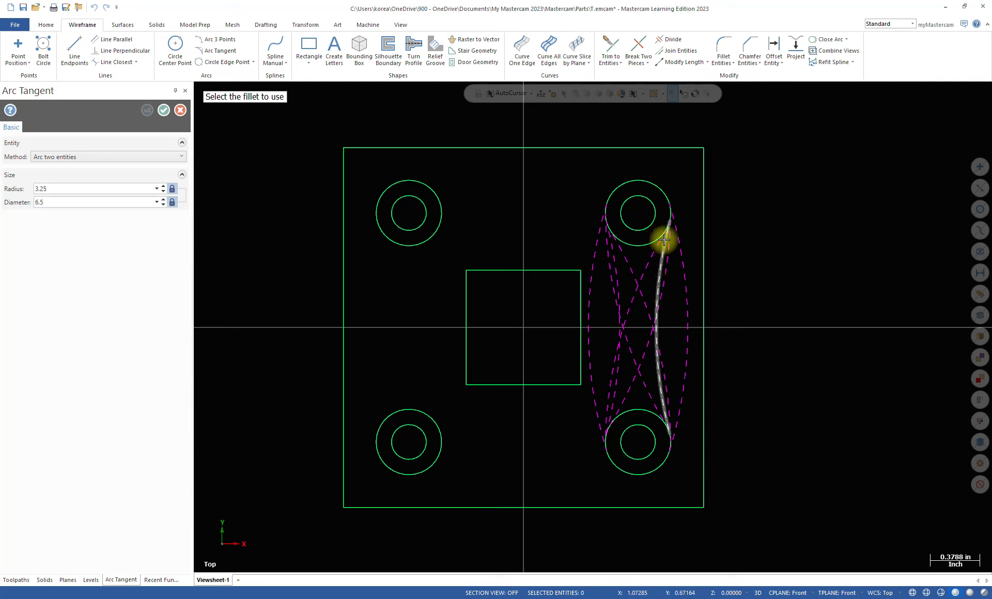
left_click(661, 264)
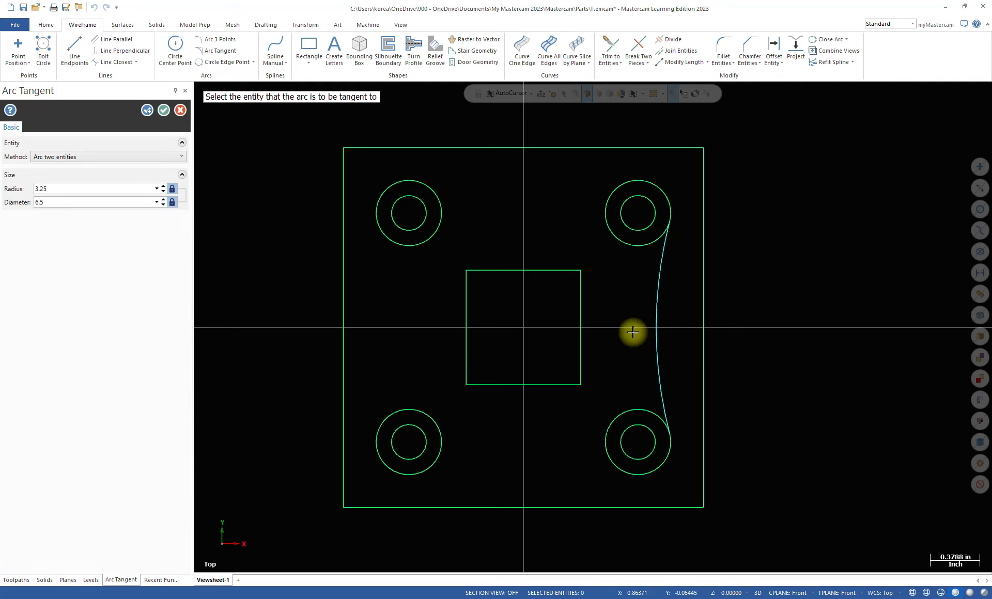
left_click(405, 250)
left_click(399, 404)
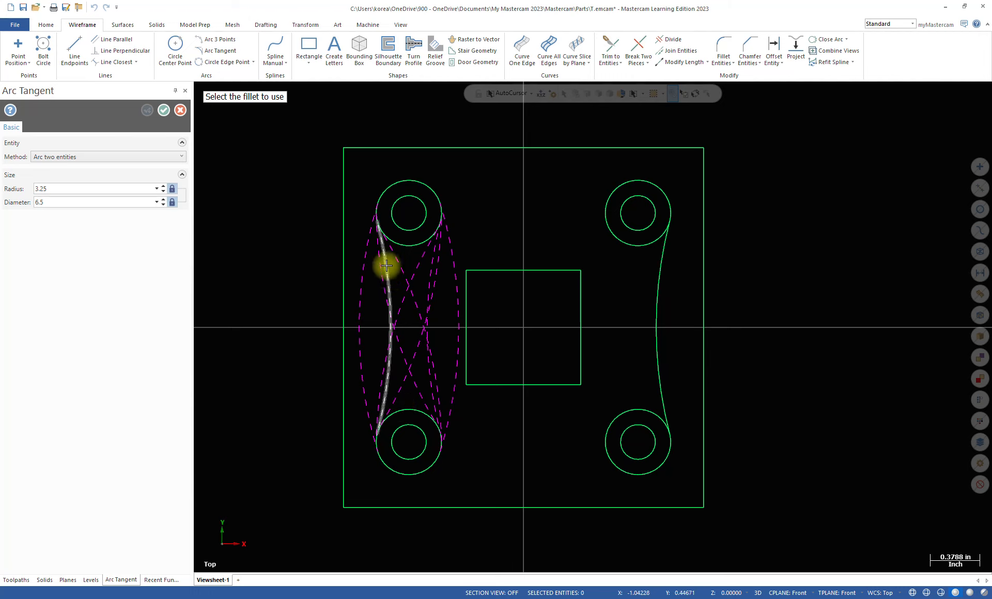
left_click(393, 281)
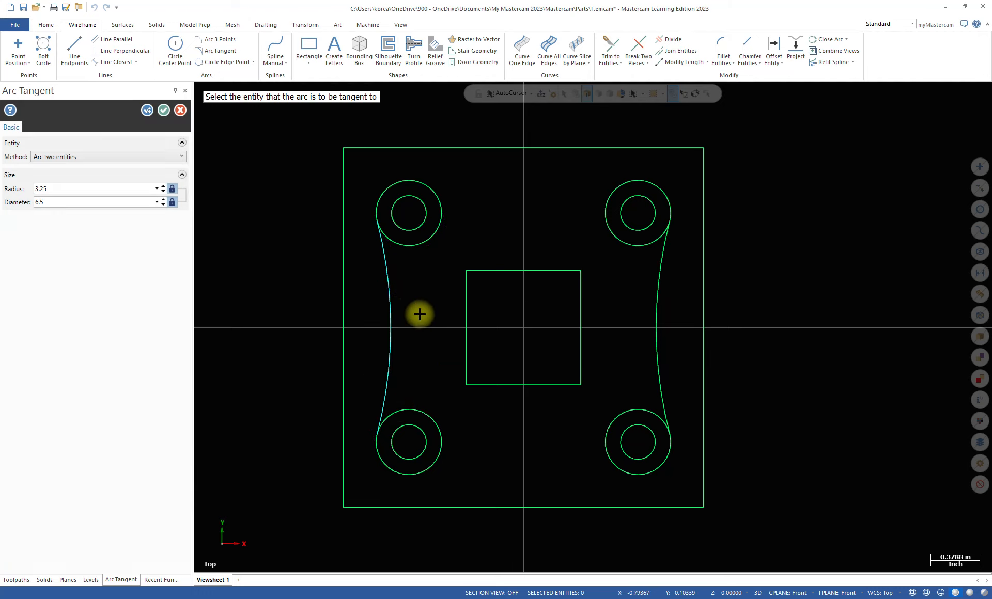
- Create two outward-bowed 3.25 inch radius arcs tangent to the upper pair and the lower pair of outer hole circles
left_click(437, 233)
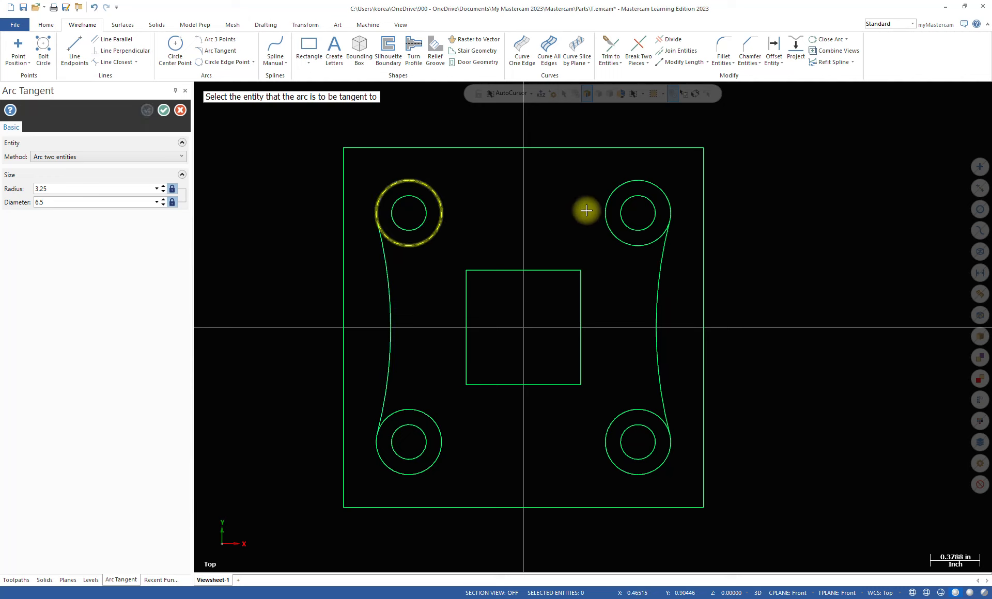
left_click(603, 218)
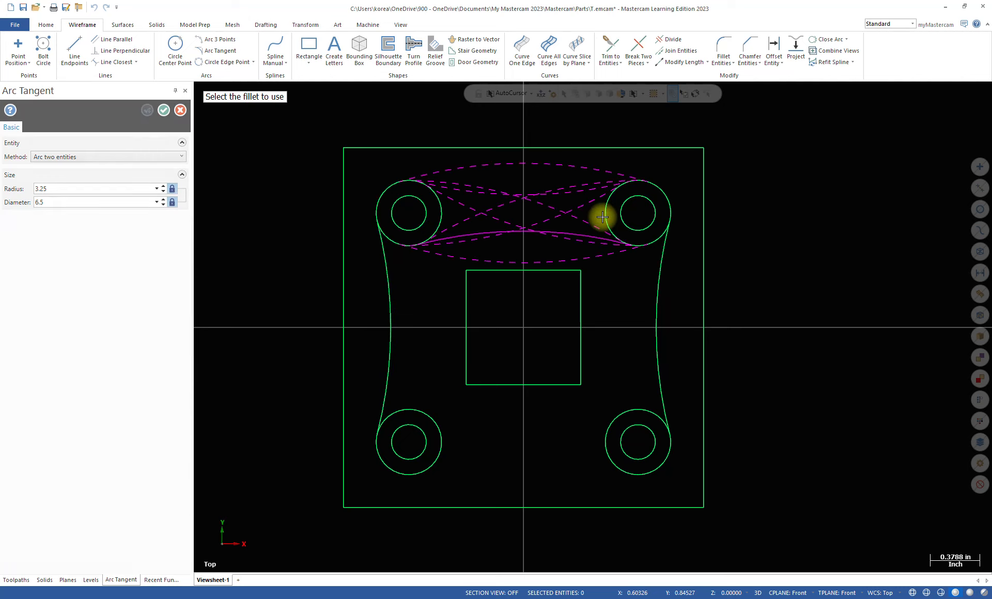
left_click(491, 164)
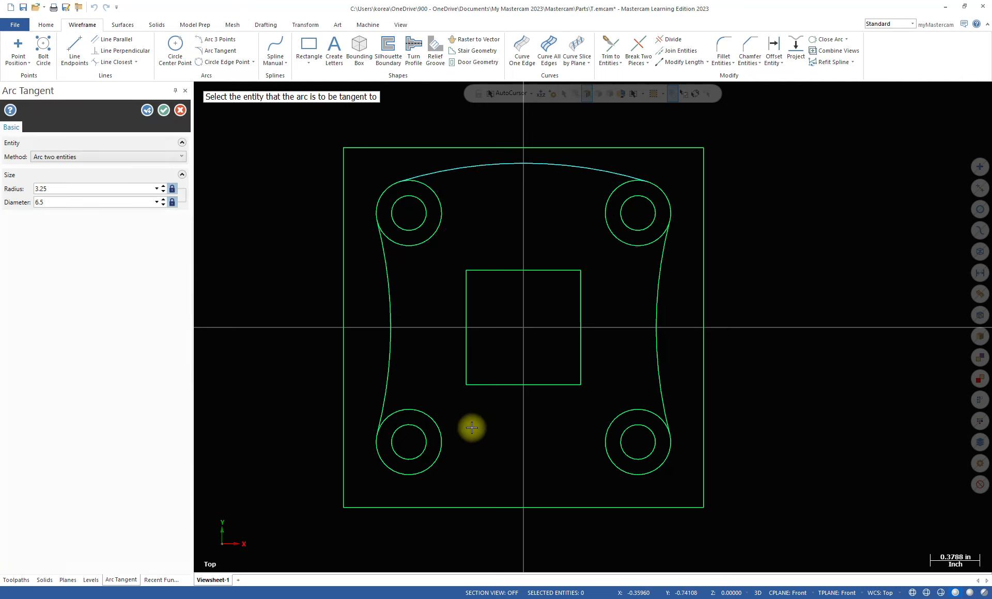
left_click(439, 454)
left_click(613, 468)
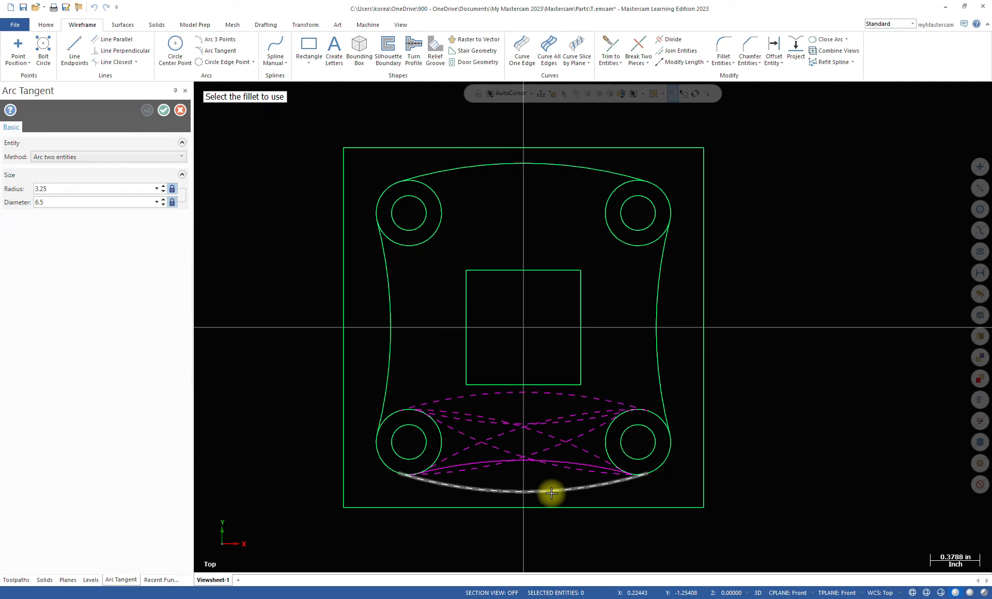
left_click(543, 492)
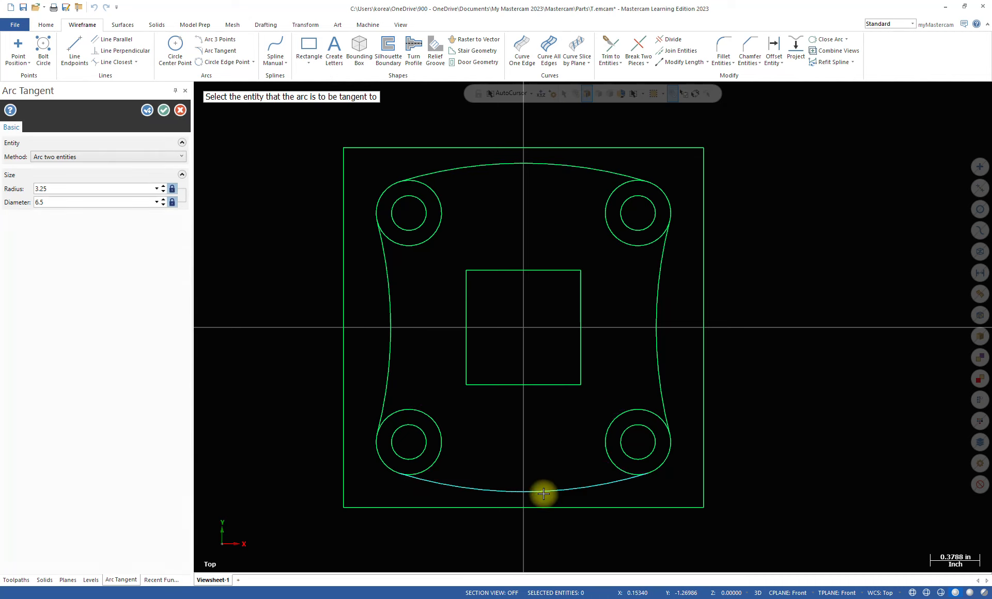
left_click(163, 111)
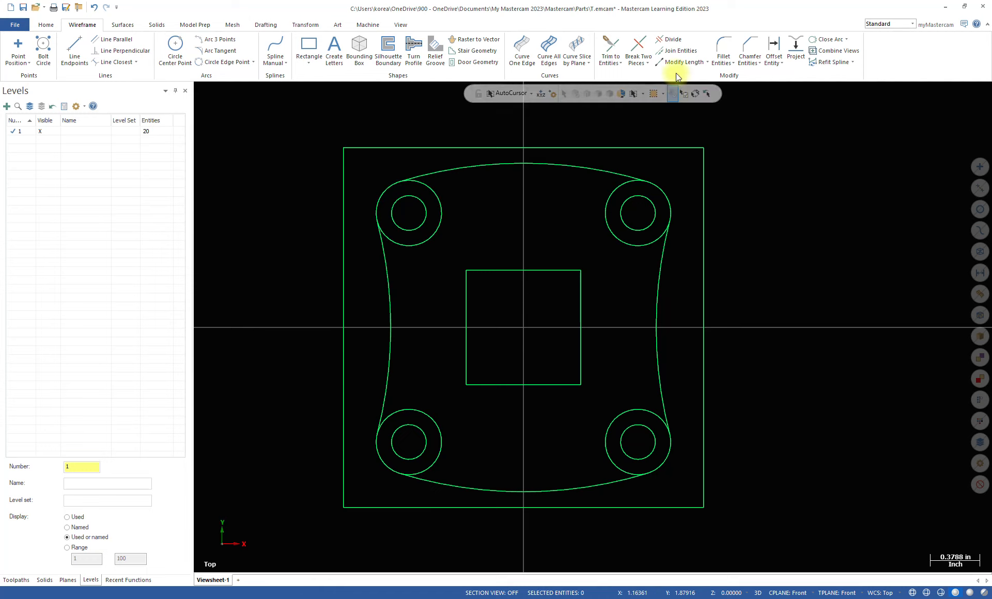
- Try to trim the inner portion of the upper-left outer circle with Divide
left_click(673, 40)
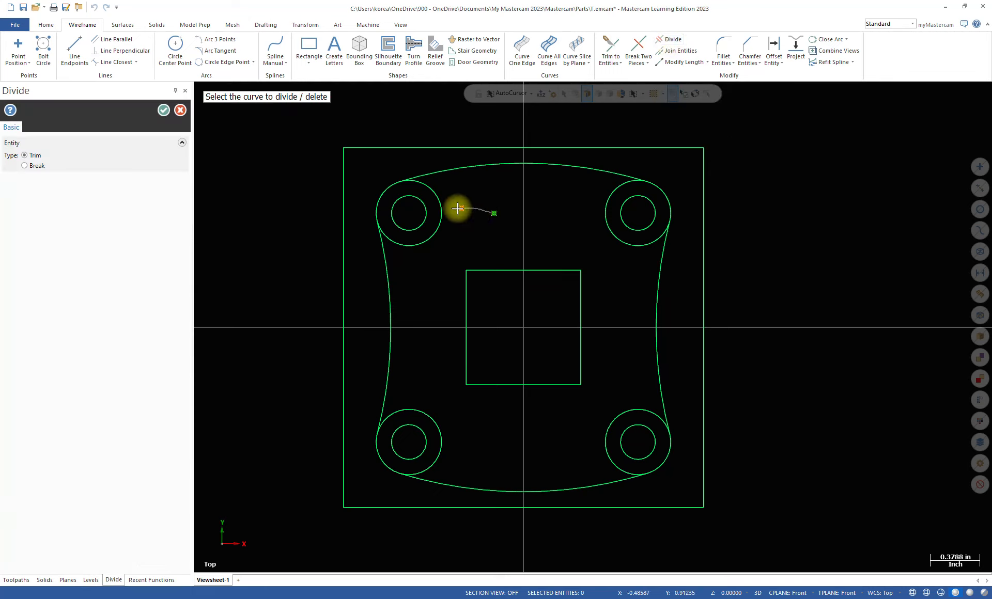
left_click(440, 208)
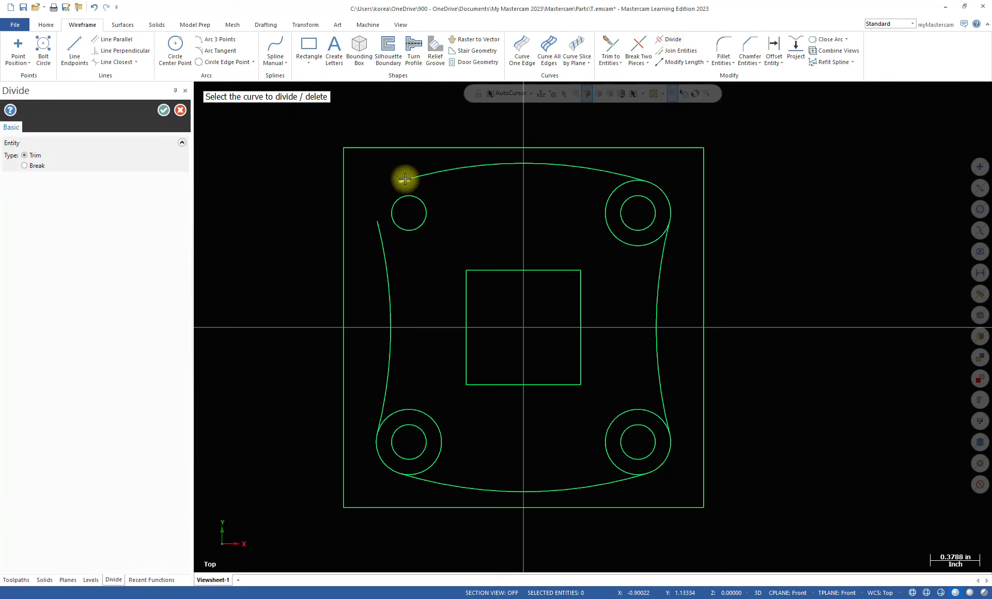
scroll(407, 192, "up", 6)
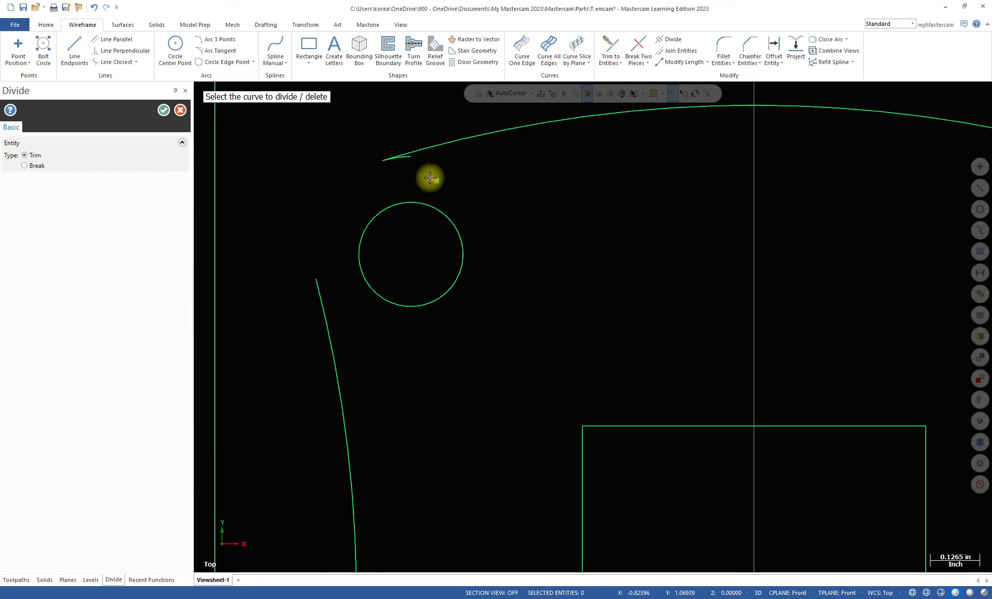
left_click(409, 159)
left_click(163, 110)
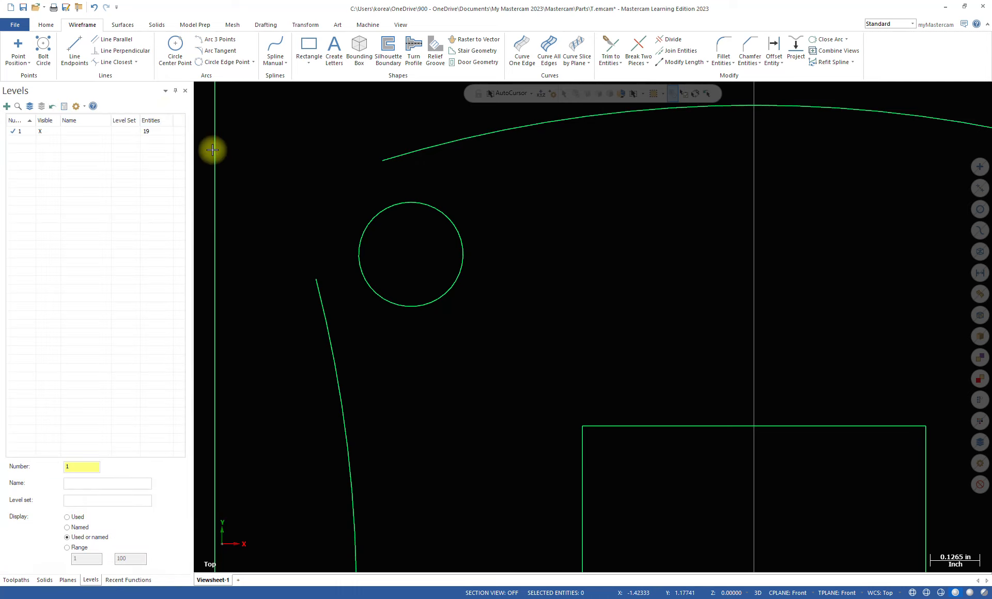
- Redraw the upper-left outer circle with a 0.25 inch radius, concentric with the small hole circle
left_click(171, 48)
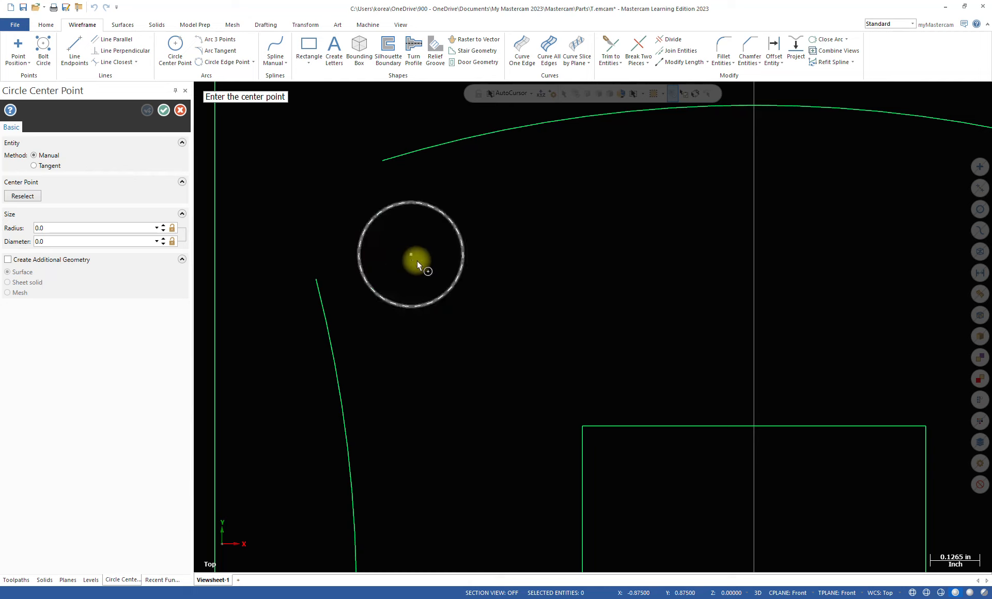
left_click(411, 256)
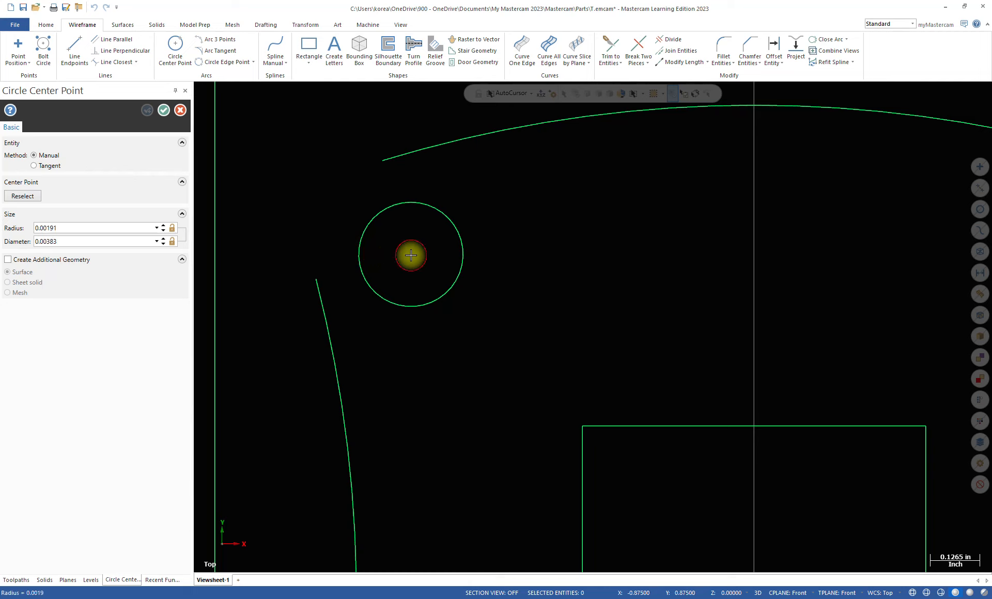
left_click(473, 333)
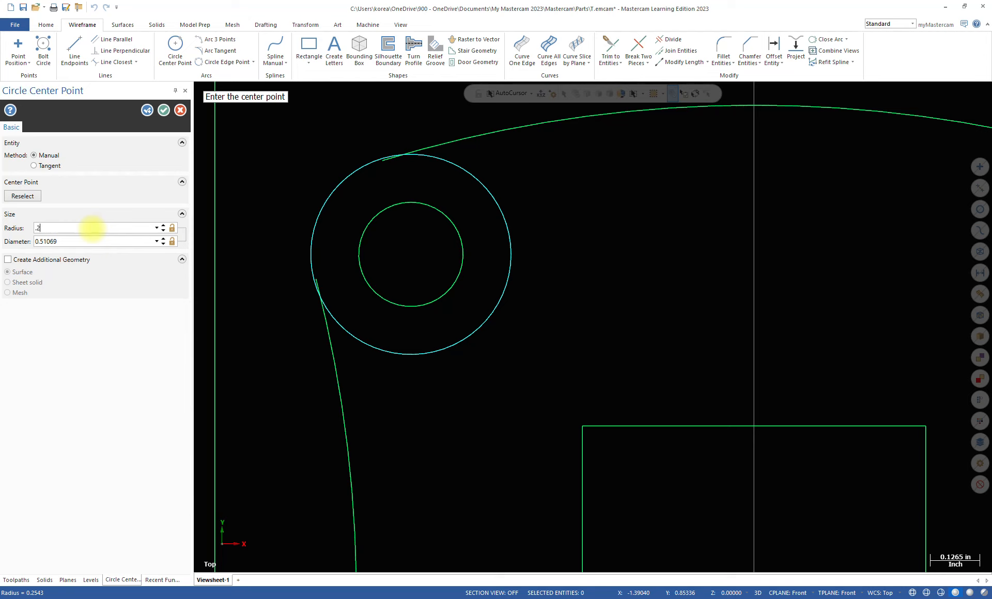
key("Return")
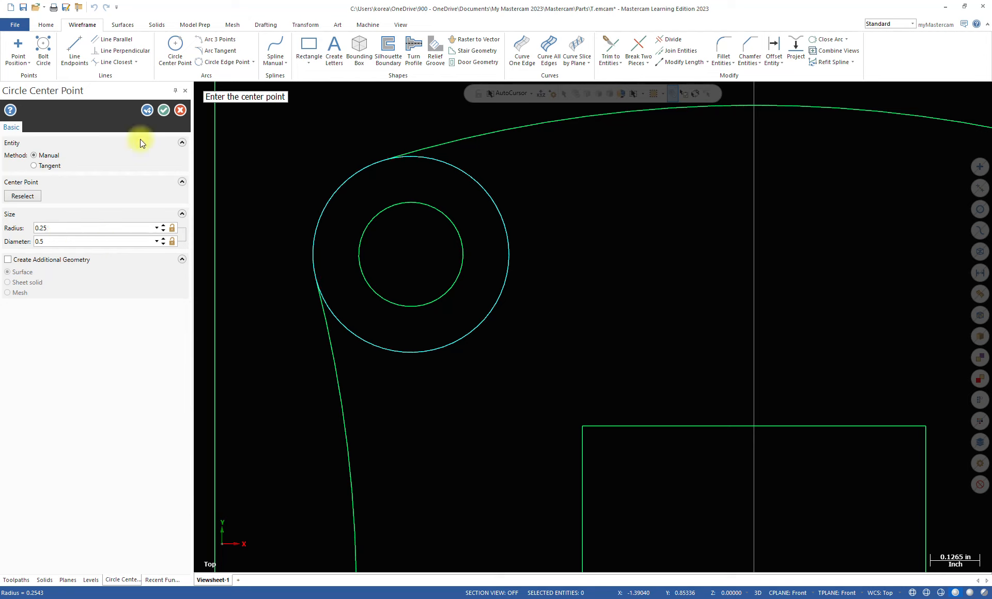
left_click(161, 111)
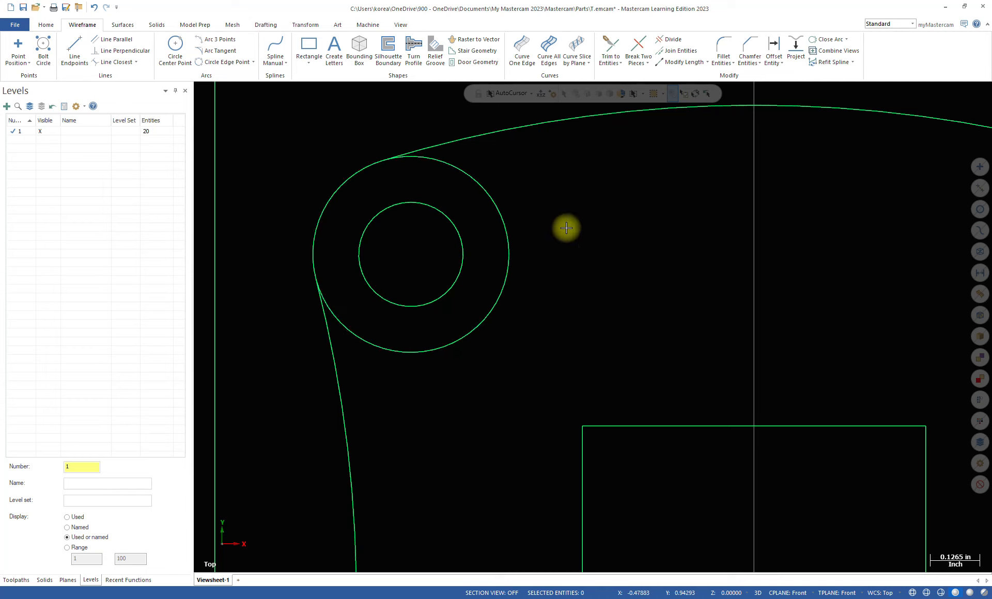
- Trim away the inner portion of the upper-left outer circle between its two tangent arcs with Divide
left_click(678, 39)
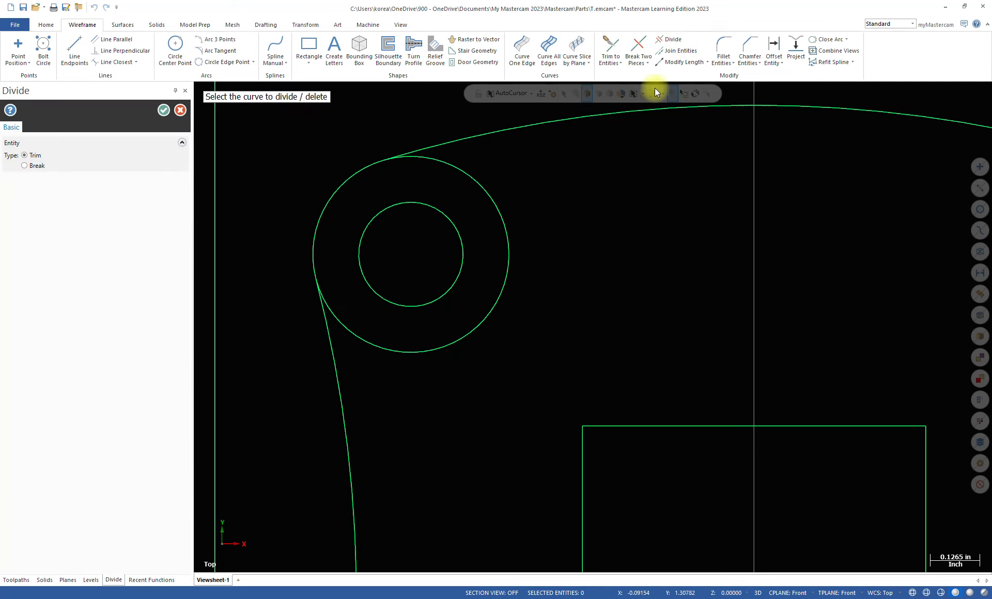
left_click(503, 217)
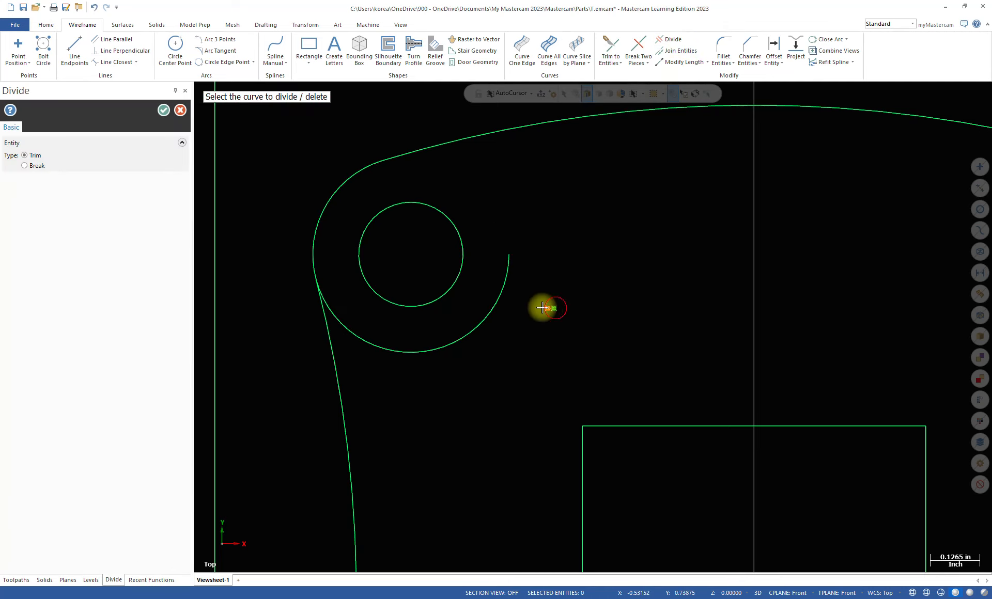
left_click(494, 303)
left_click(497, 304)
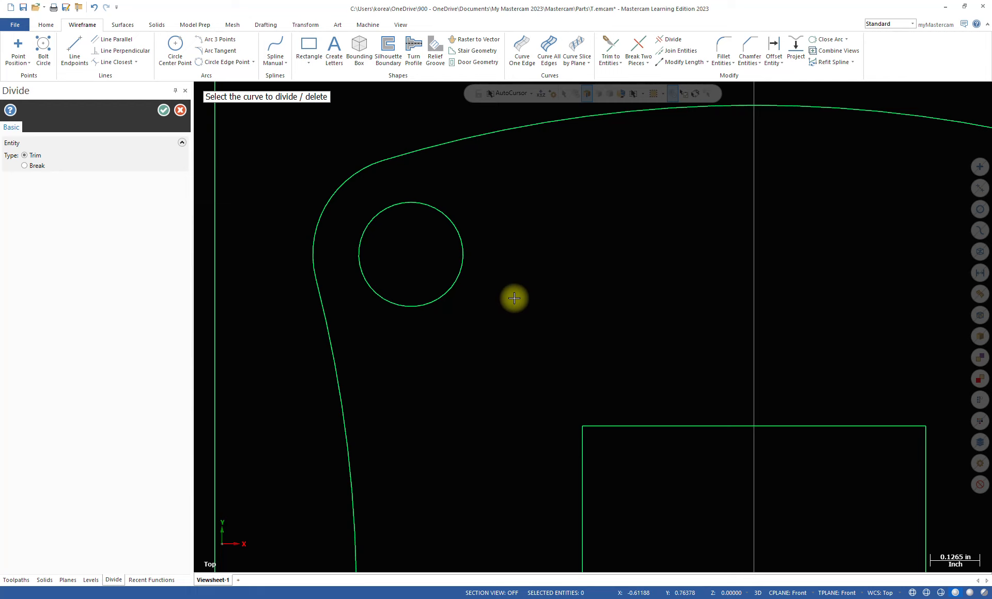
- Trim away the inner portion of the upper-right outer circle between its tangent arcs
scroll(514, 298, "down", 5)
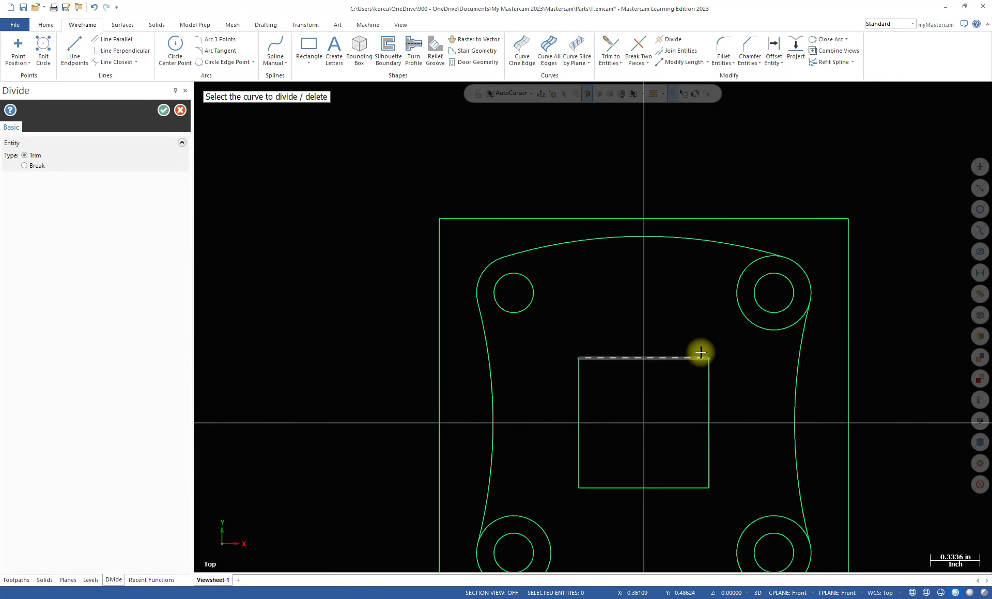
scroll(759, 405, "up", 2)
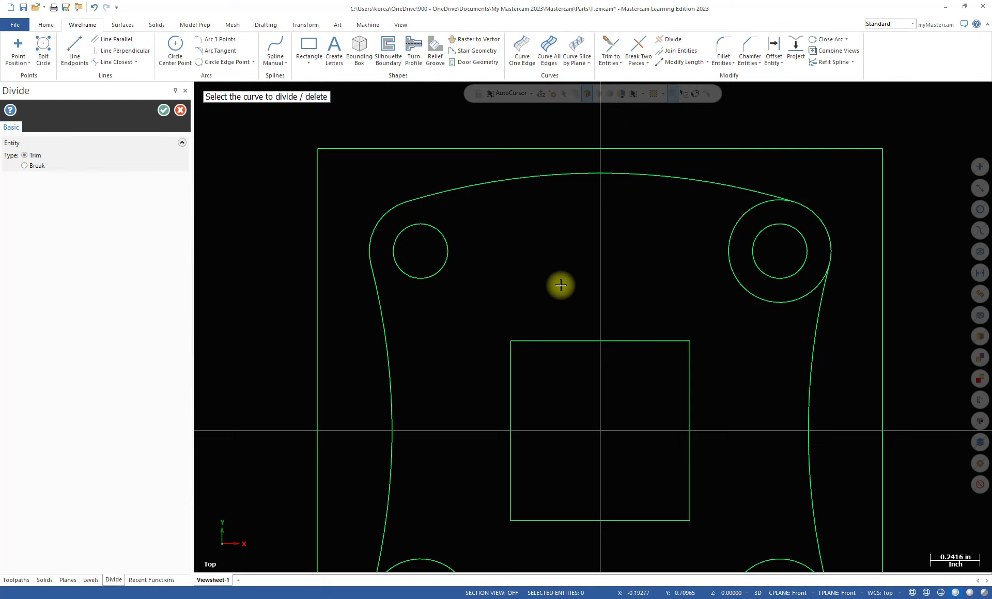
left_click(746, 289)
- Trim away the inner portion of the lower-right outer circle, including the short leftover piece near the bottom tangent arc
scroll(746, 380, "down", 3)
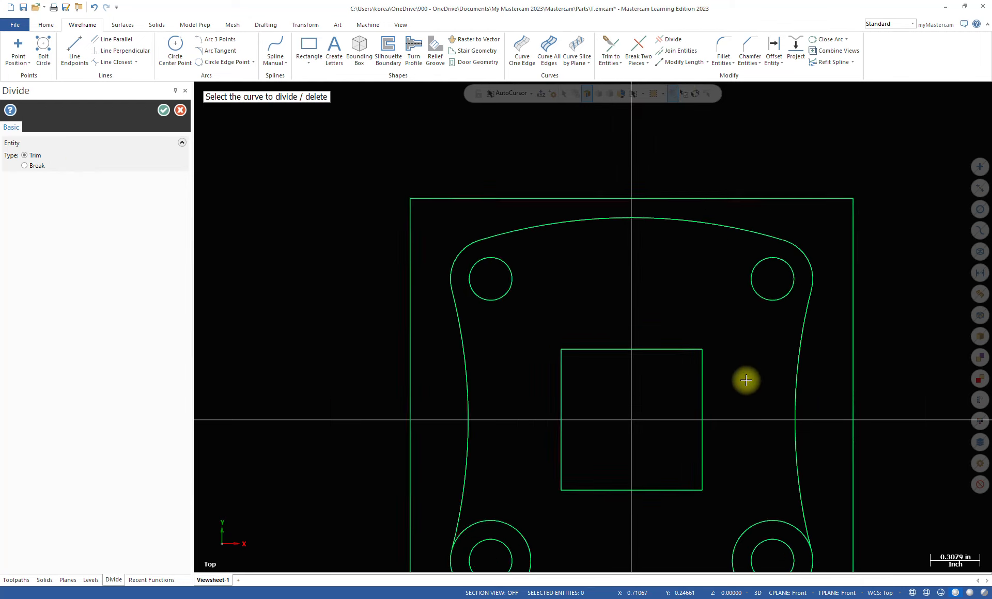
middle_click_drag(830, 498, 651, 283)
left_click(627, 308)
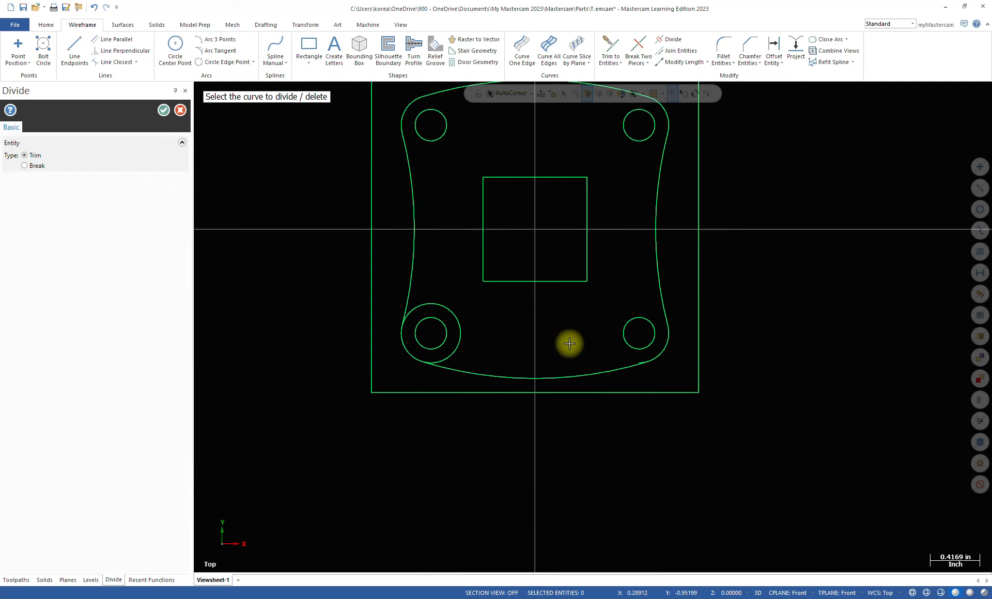
scroll(581, 356, "up", 5)
scroll(582, 360, "up", 4)
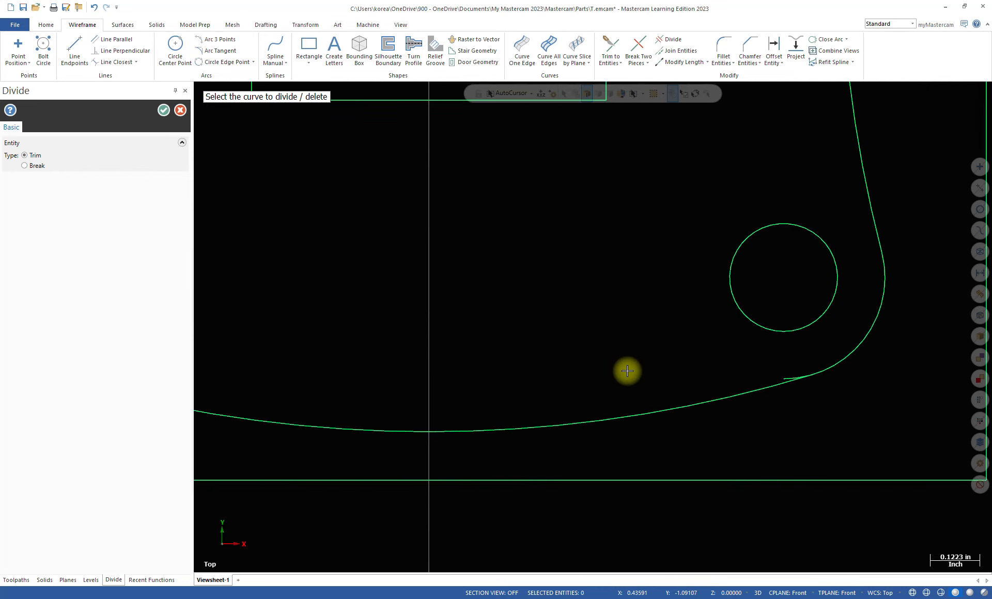
scroll(860, 387, "up", 2)
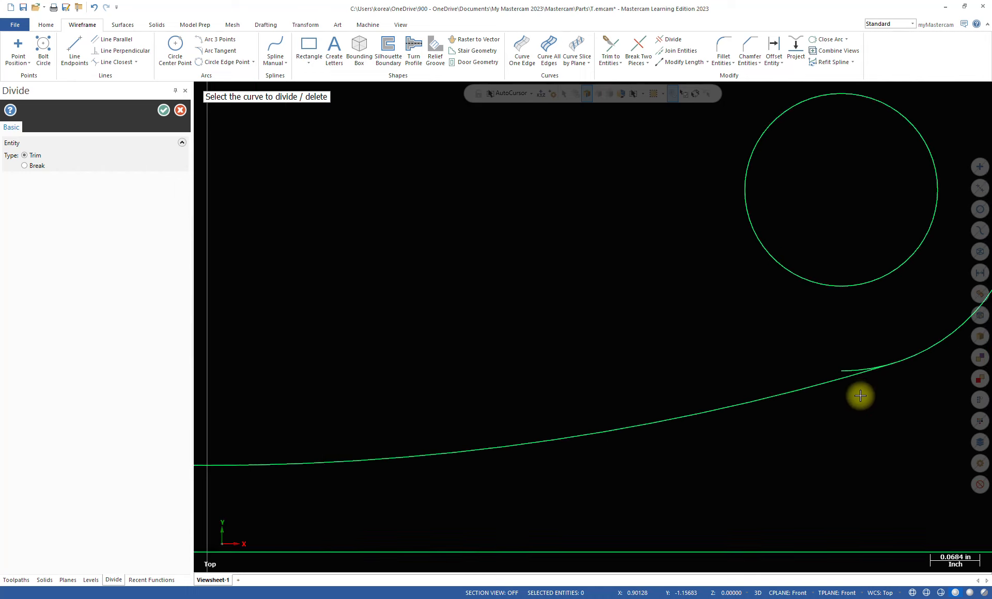
left_click(850, 330)
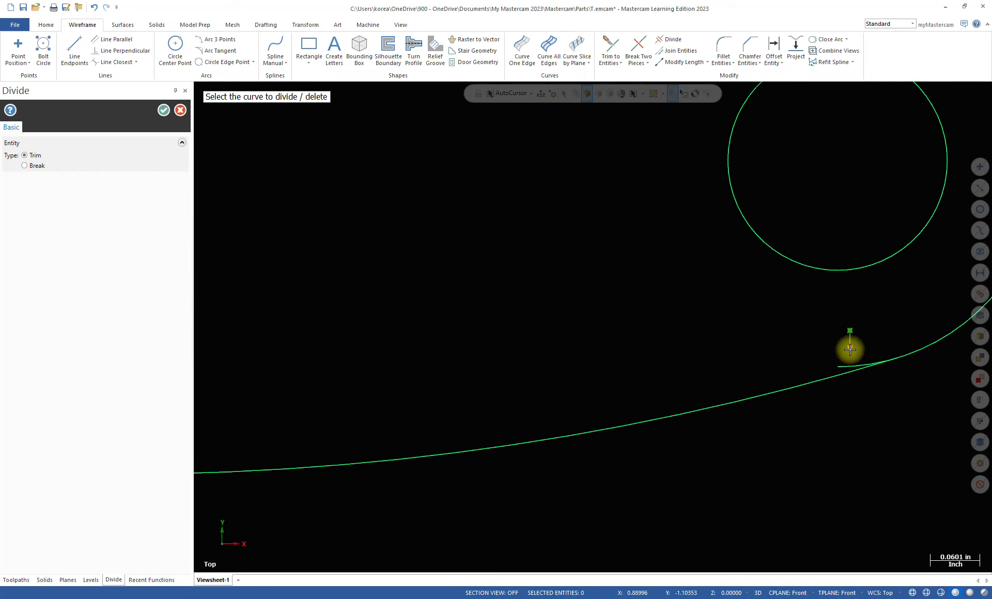
scroll(816, 353, "down", 3)
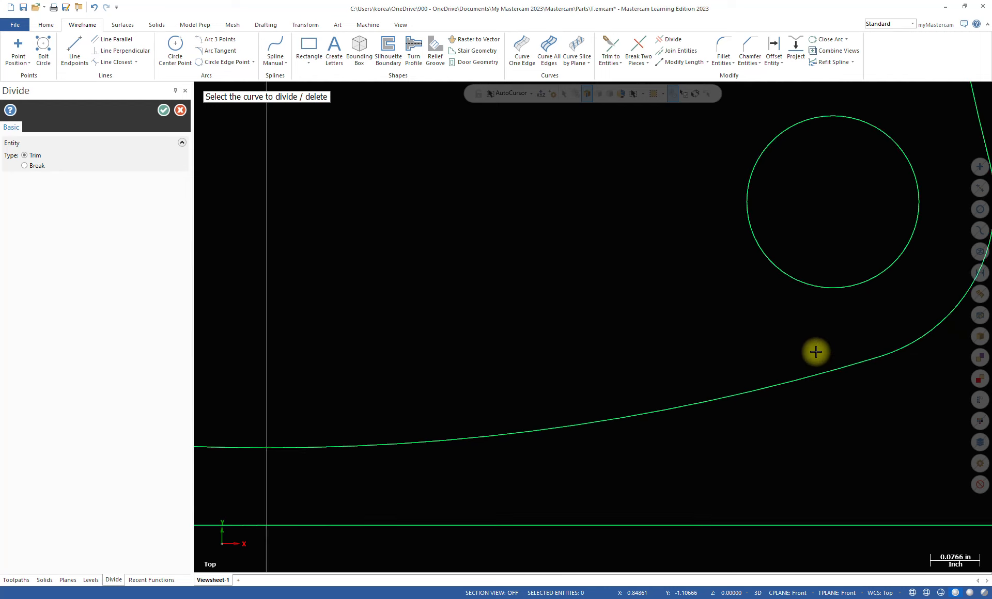
scroll(816, 353, "down", 4)
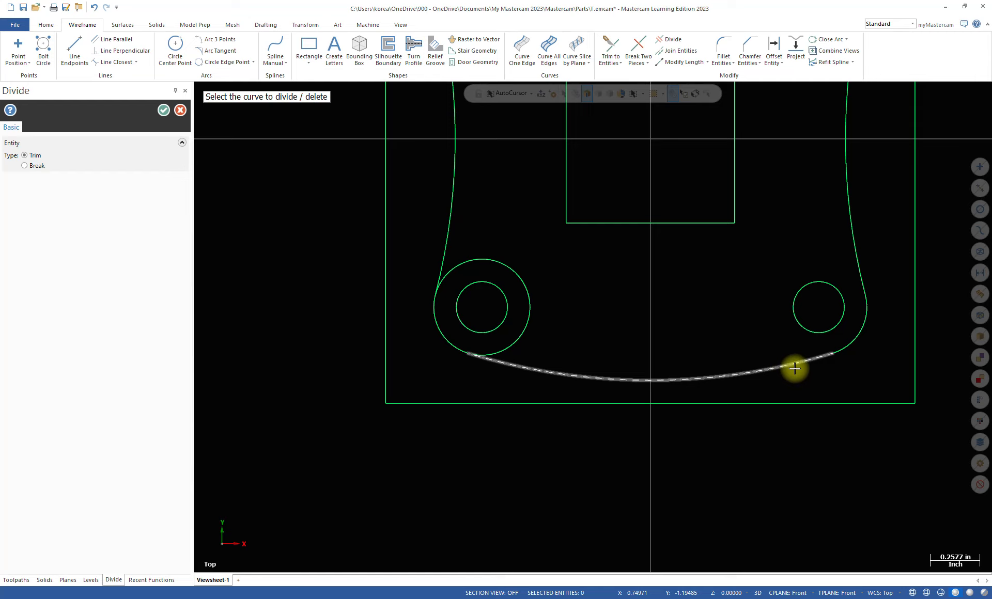
- Trim away the inner portion of the lower-left outer circle between its two tangent arcs
middle_click_drag(622, 302, 612, 341, "ctrl")
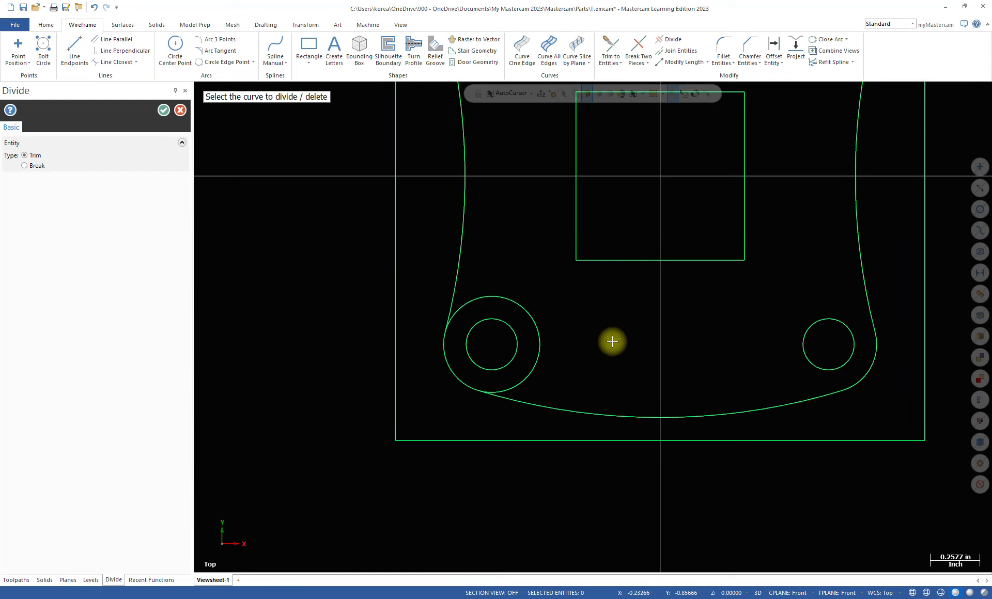
scroll(575, 340, "down", 3)
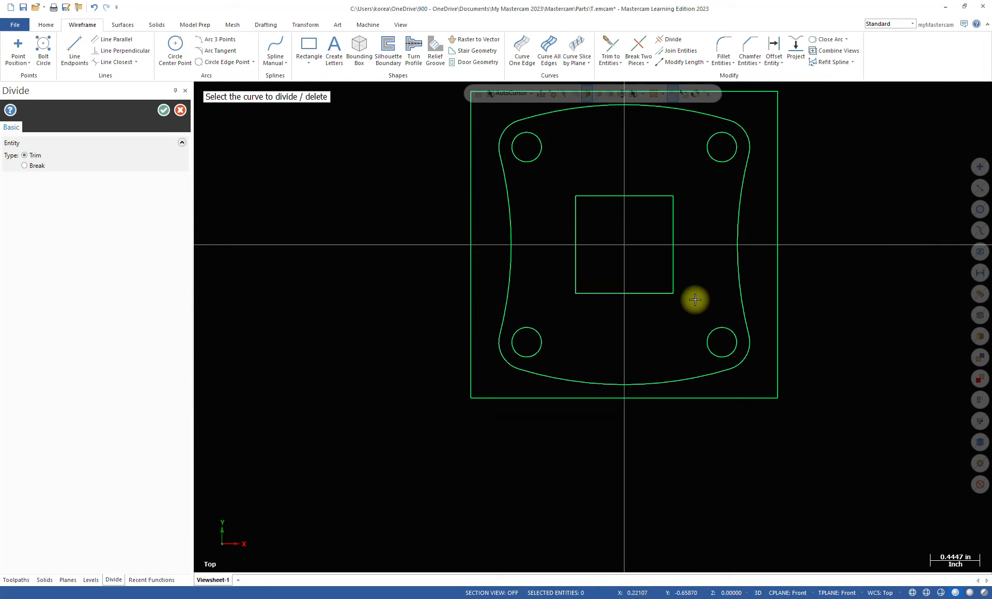
mouse_move(695, 300)
middle_mouse_down("ctrl")
mouse_move(682, 323)
mouse_move(699, 296)
middle_mouse_up("ctrl")
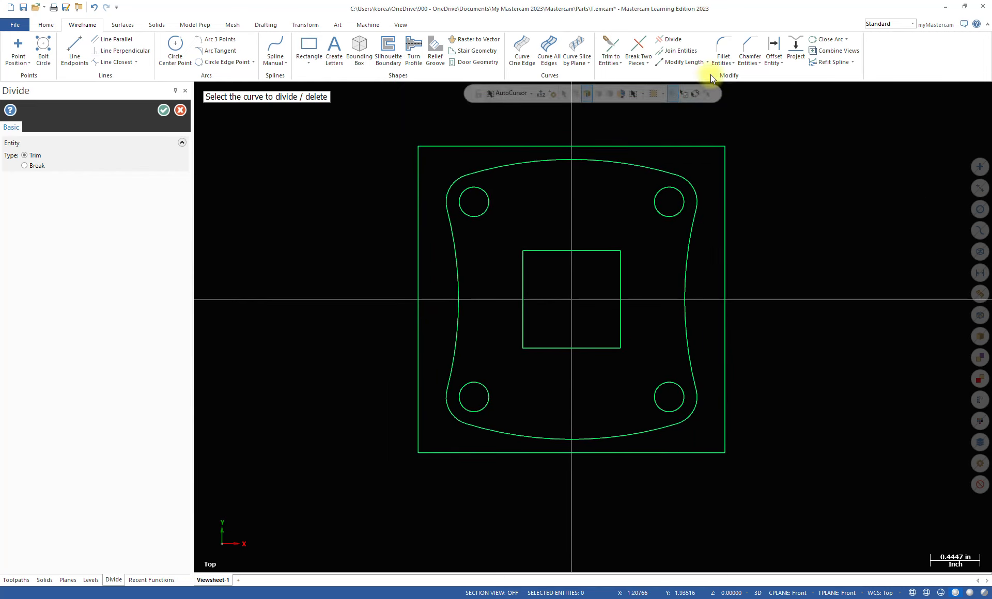
- Fillet all four corners of the central square with a 0.25 inch radius, trimming the lines
left_click(720, 47)
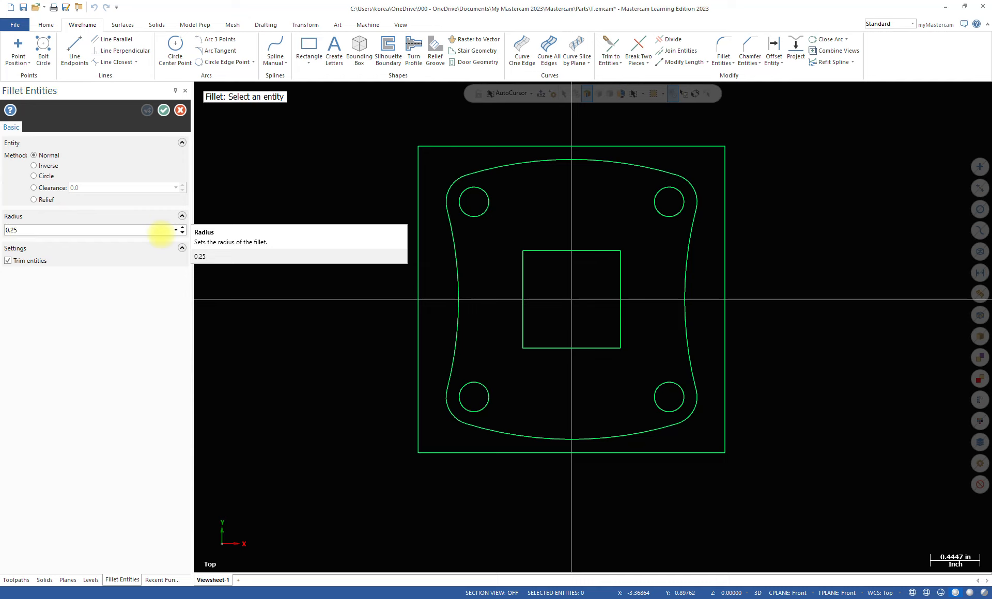
left_click(533, 251)
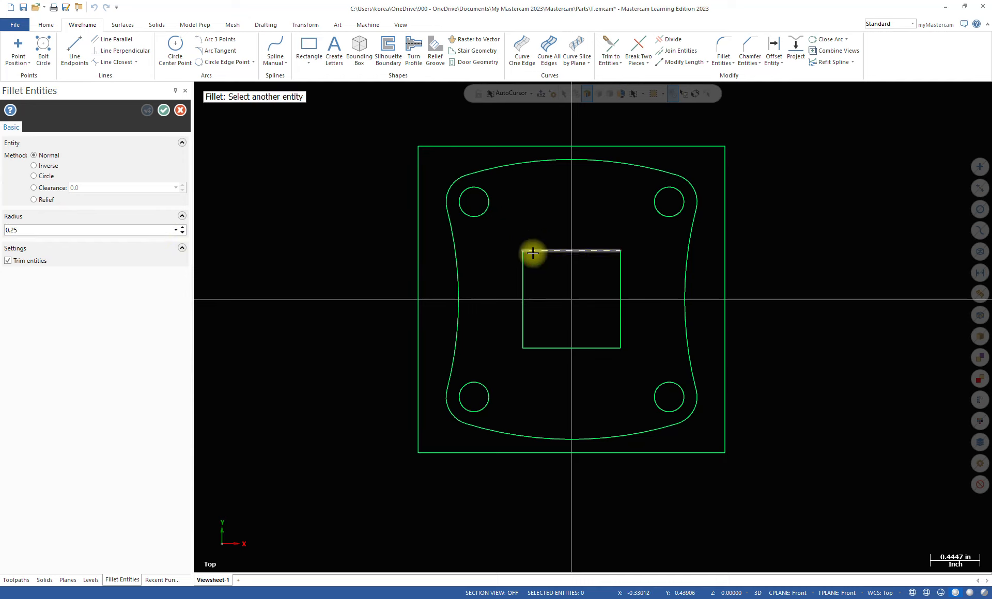
left_click(524, 263)
left_click(523, 331)
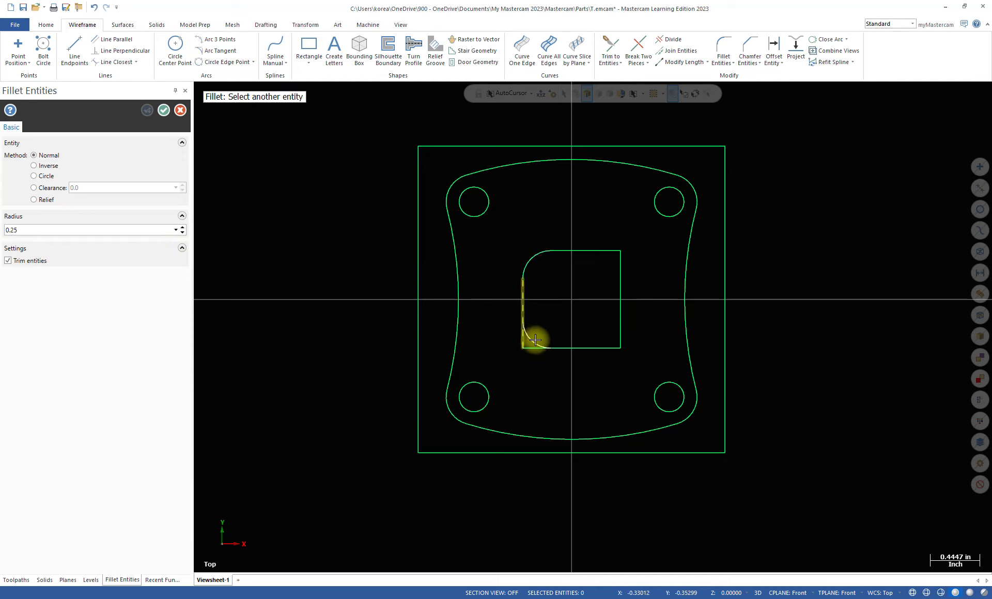
left_click(541, 348)
left_click(583, 348)
left_click(620, 323)
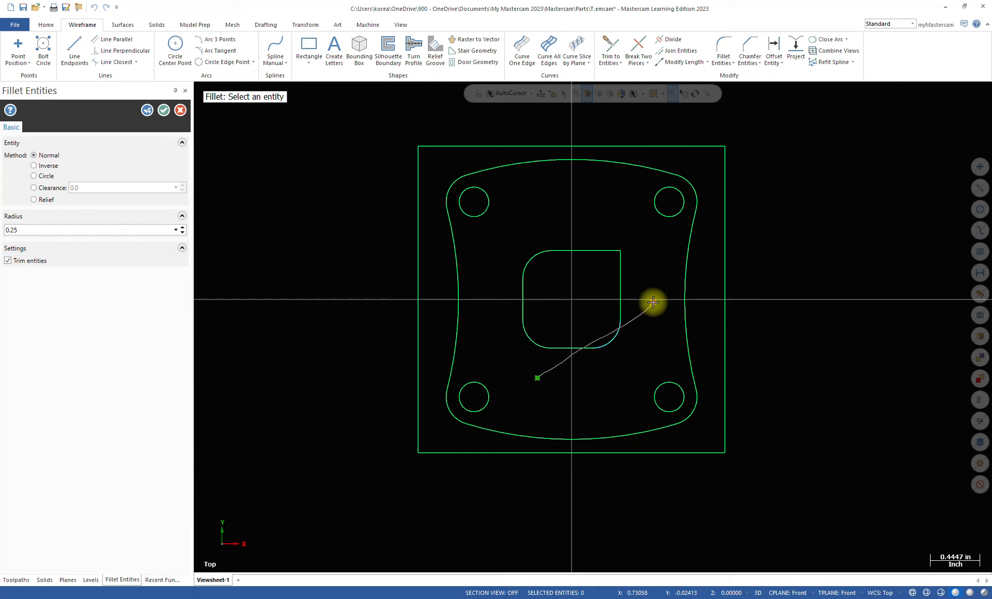
left_click(620, 278)
left_click(582, 251)
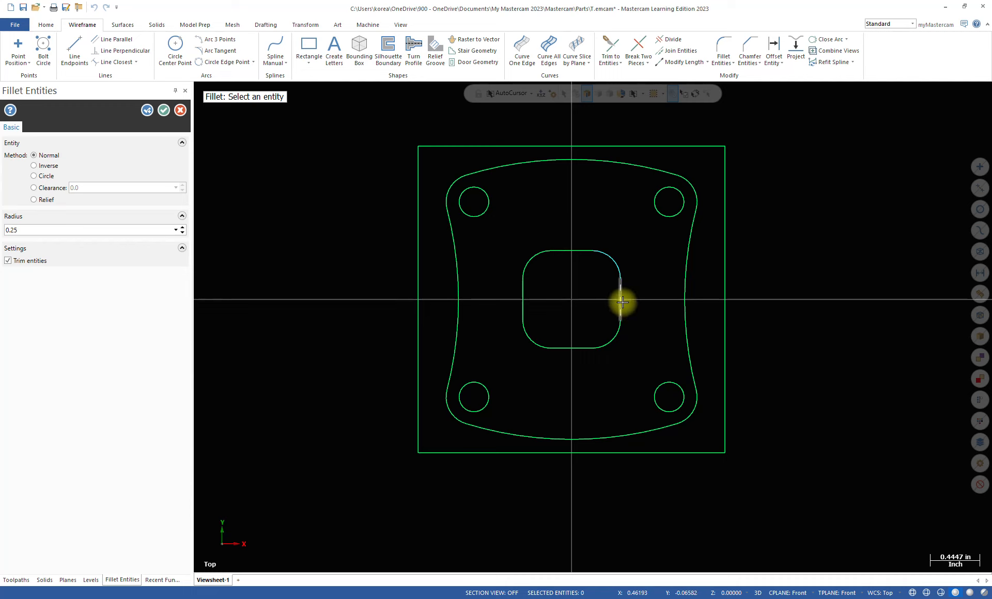
left_click(165, 111)
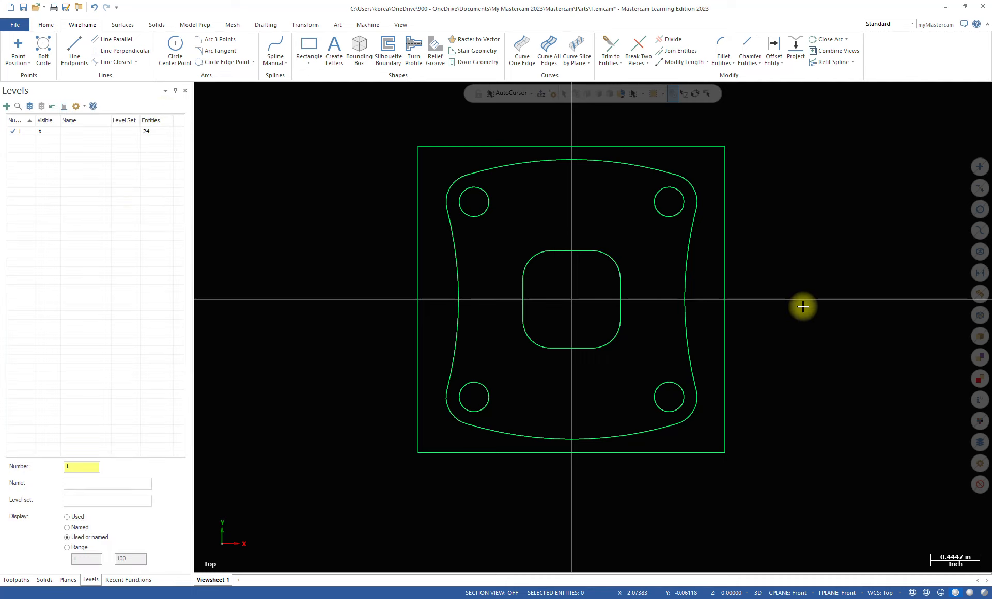
mouse_move(807, 350)
middle_mouse_down()
mouse_move(780, 325)
mouse_move(749, 331)
middle_mouse_up()
left_click(722, 256)
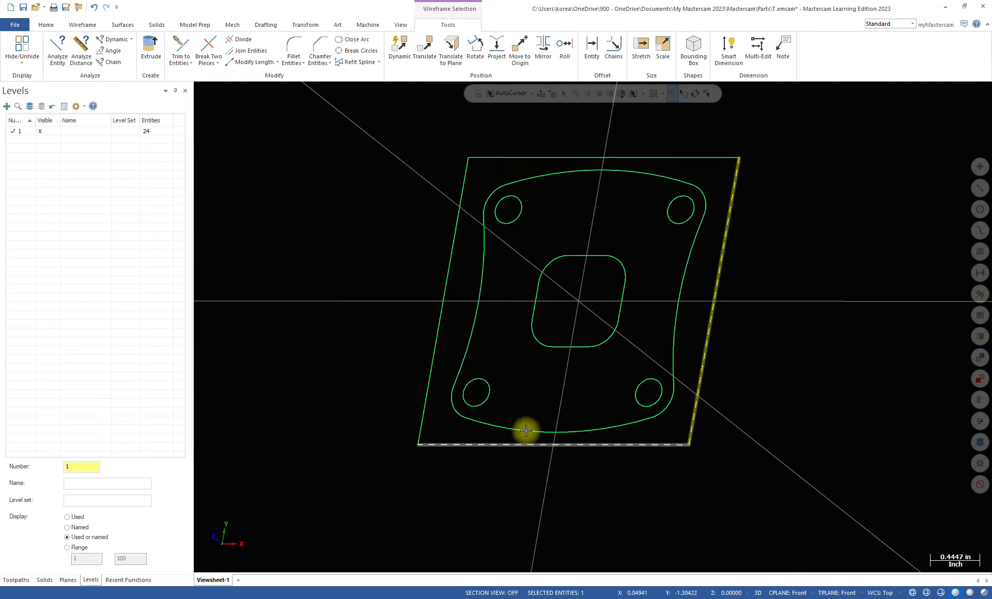
left_click(759, 286)
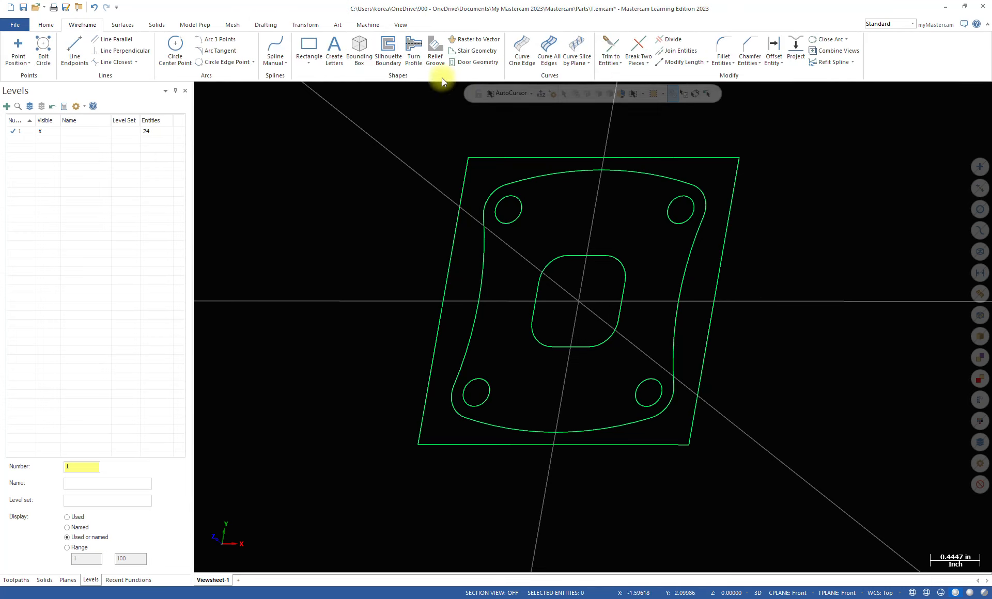
left_click(308, 24)
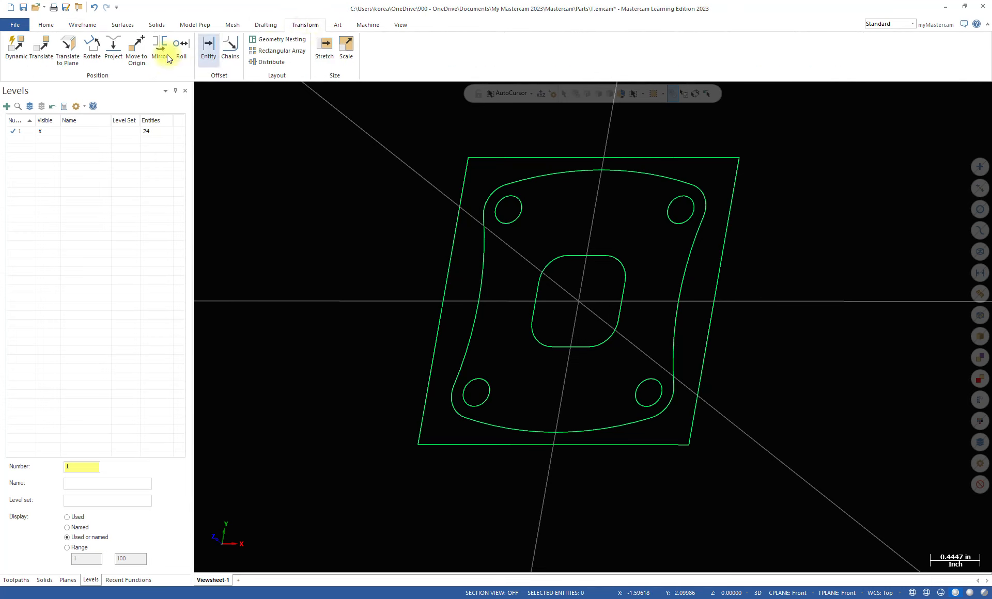
left_click(41, 57)
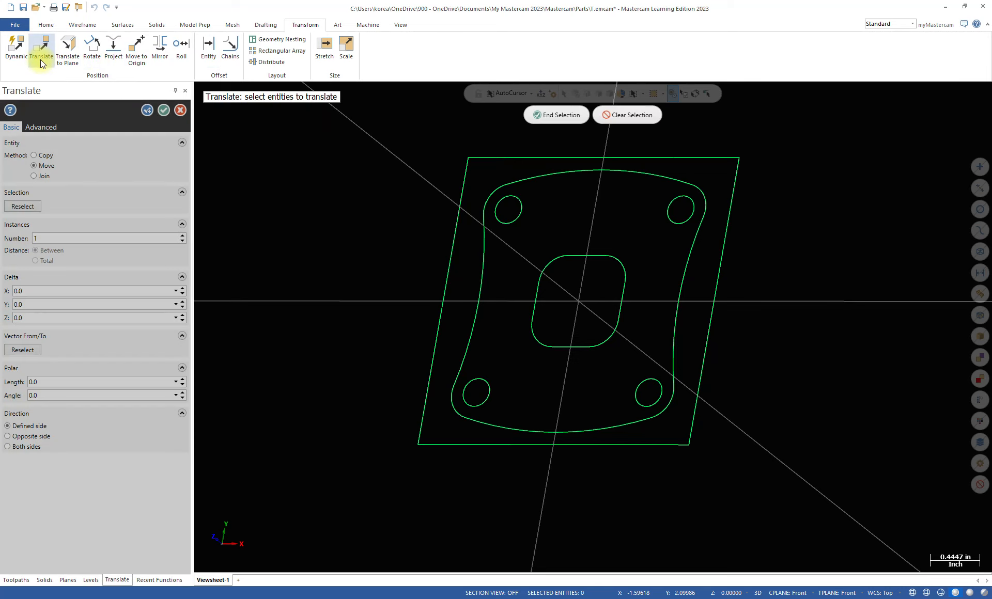
left_click(466, 249)
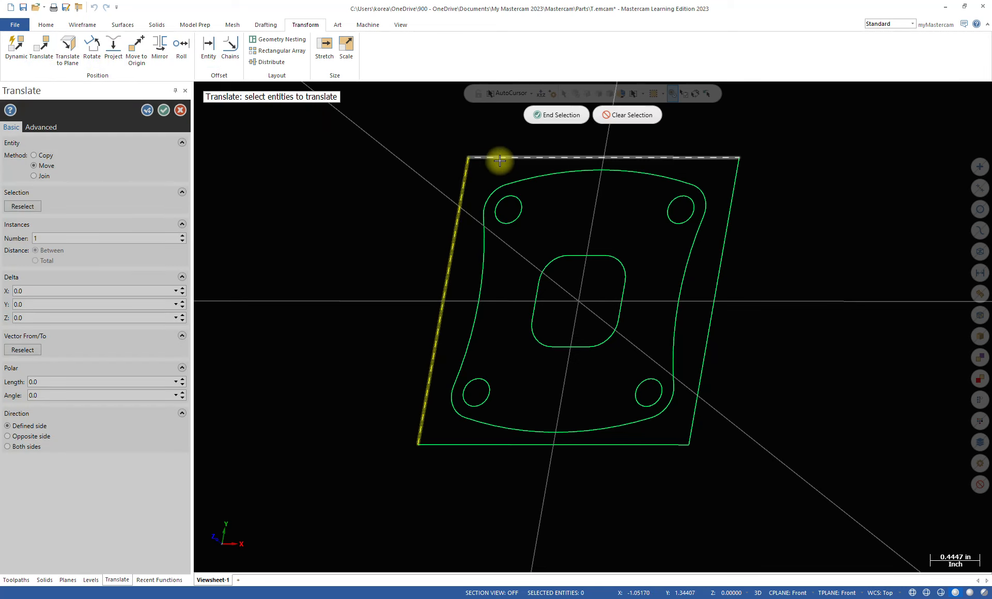
left_click(505, 159)
left_click(726, 233)
left_click(472, 444)
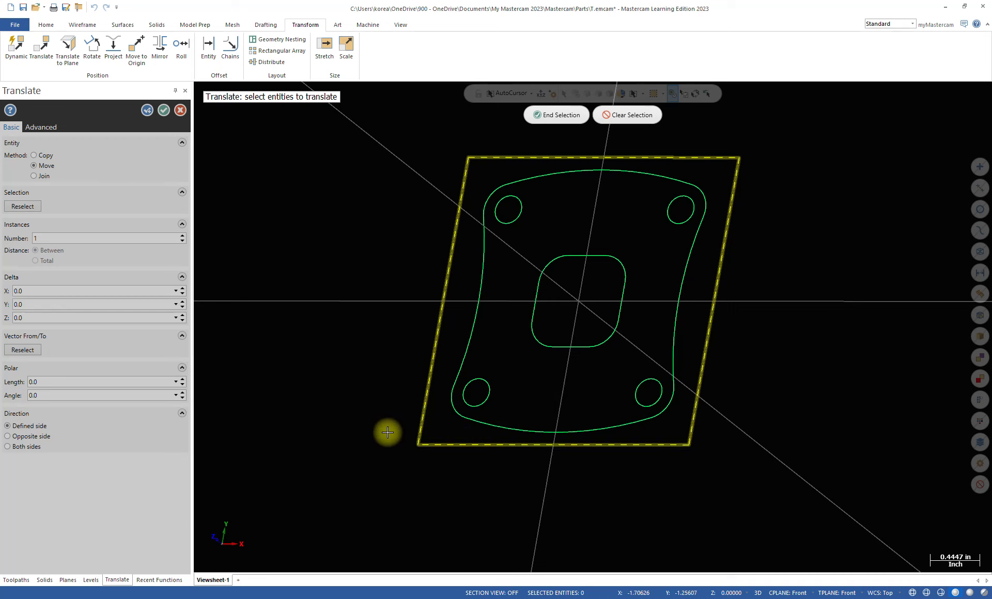
key("Escape")
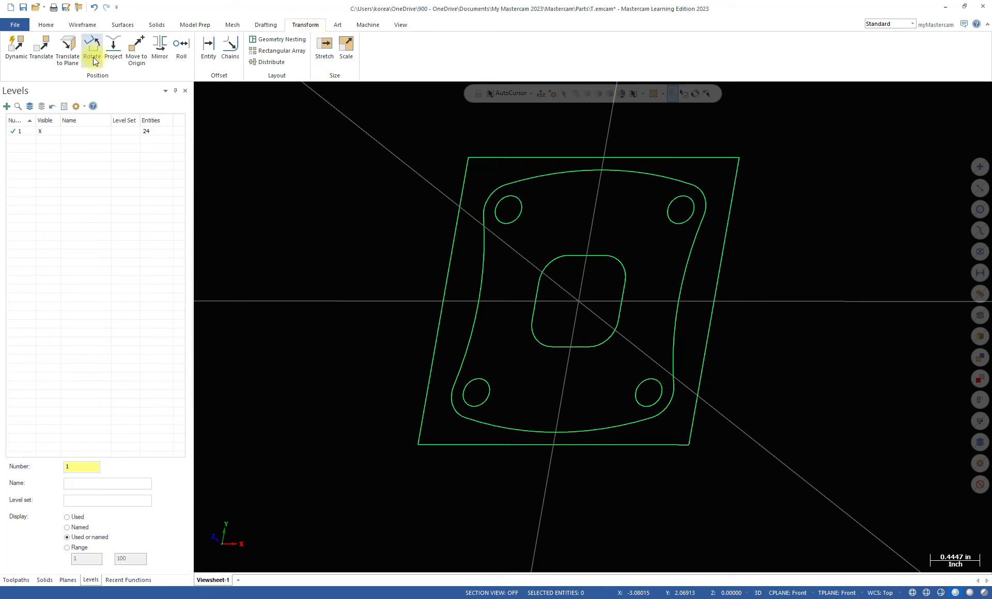
- Move the four lines of the outer plate square -0.15 inch in Z with Translate
left_click(41, 46)
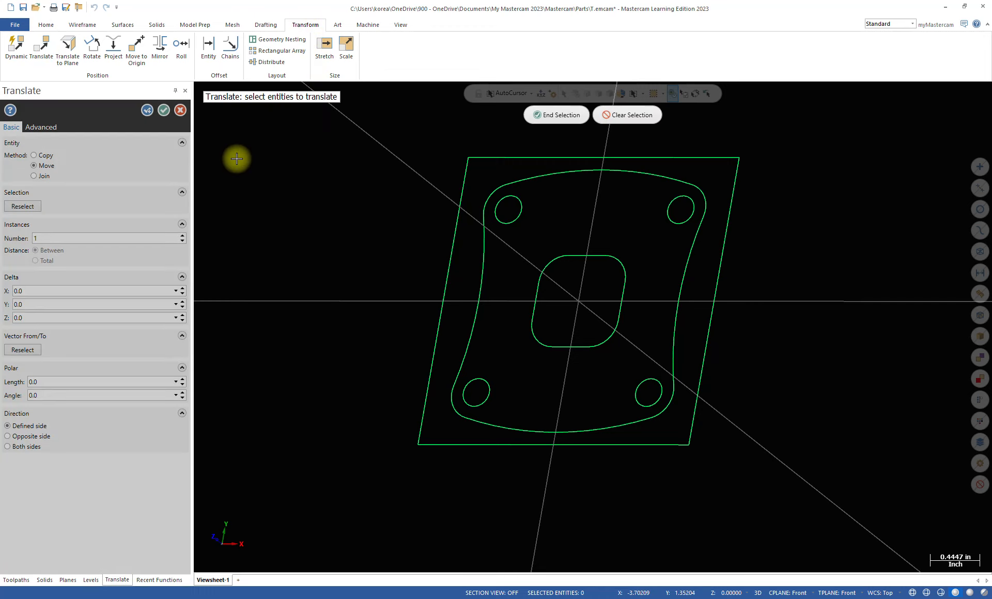
left_click(445, 272)
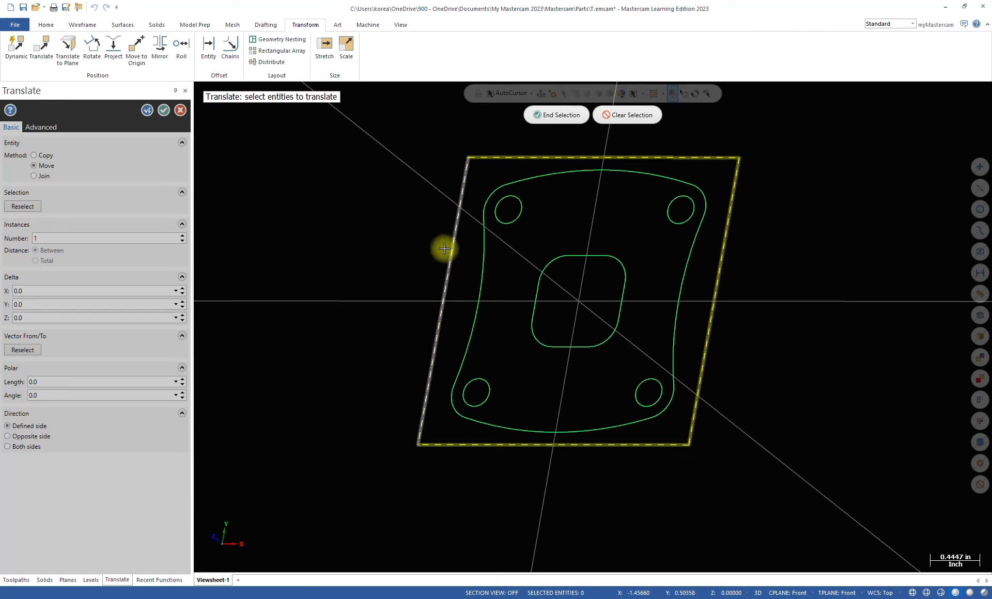
left_click(548, 117)
left_click(53, 318)
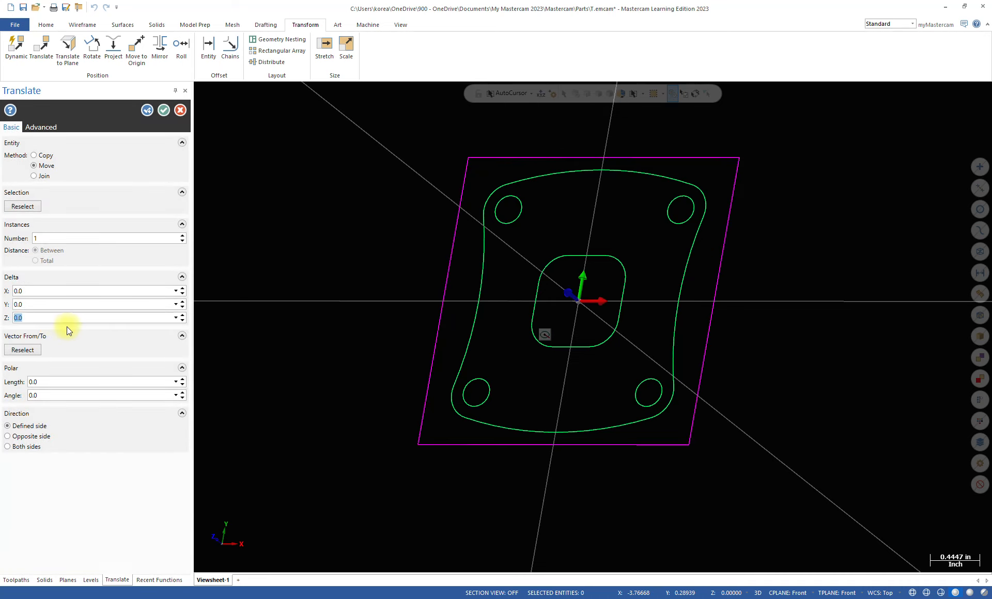
type("-.150")
key("Return")
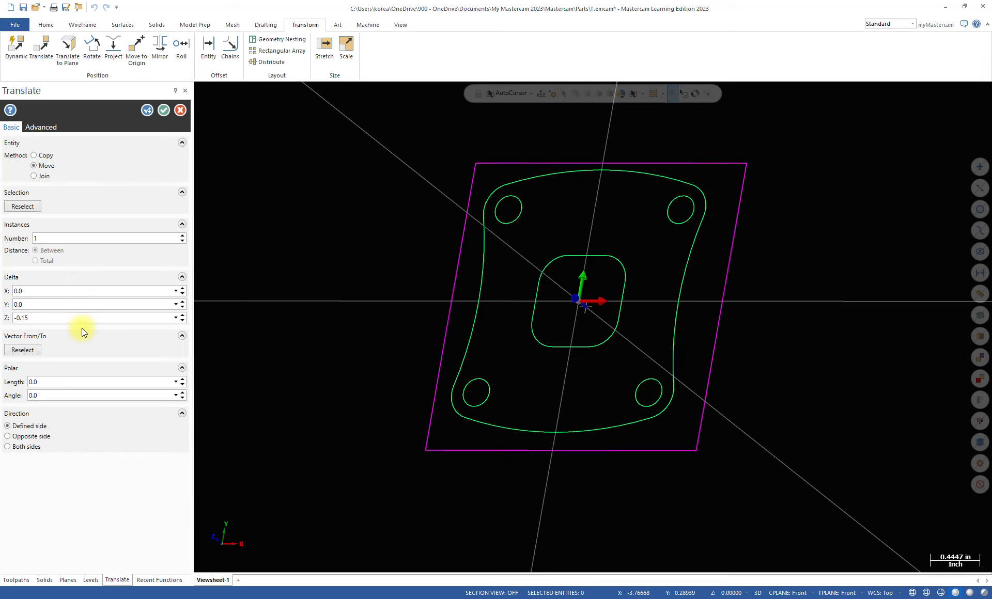
left_click(163, 111)
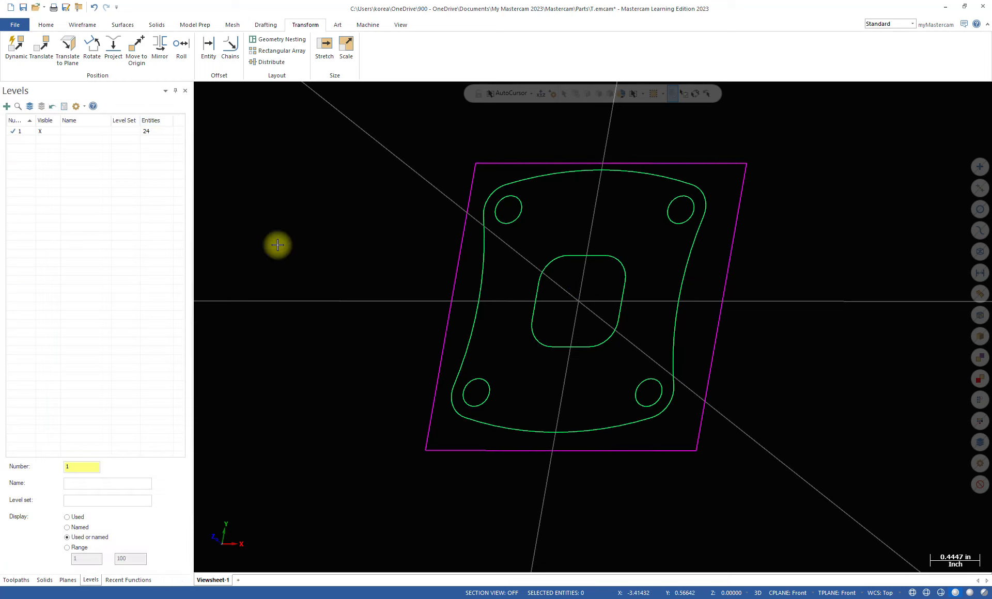
- Check the moved square in the front view, return to the isometric view and clear the transform result colors
right_click(362, 242)
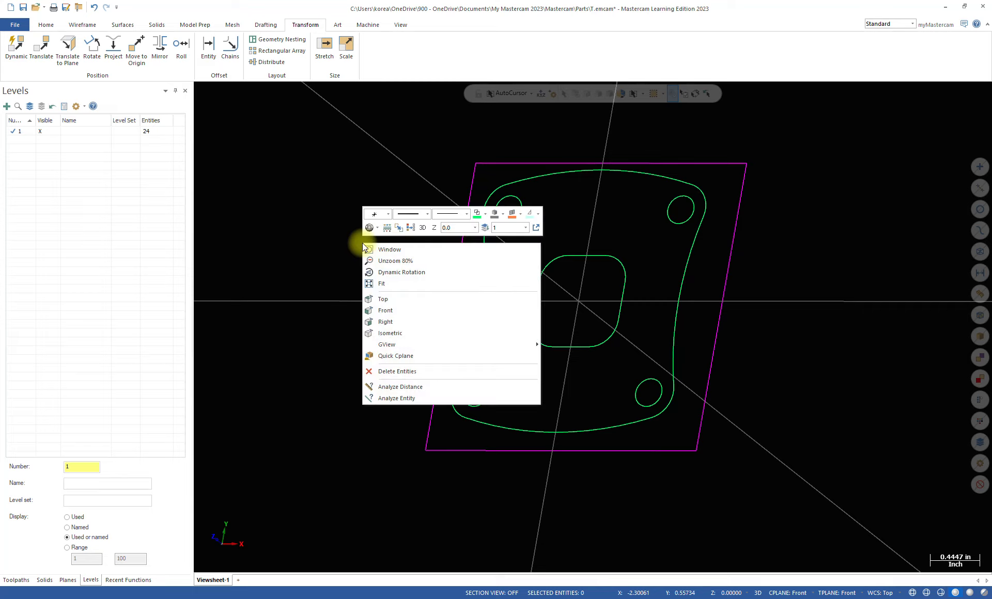
left_click(393, 315)
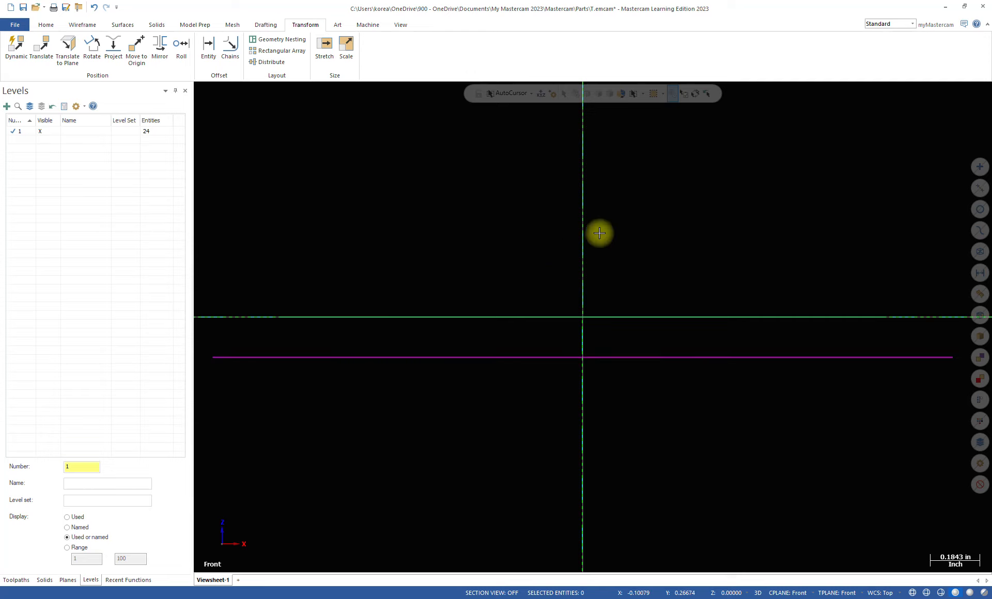
right_click(638, 225)
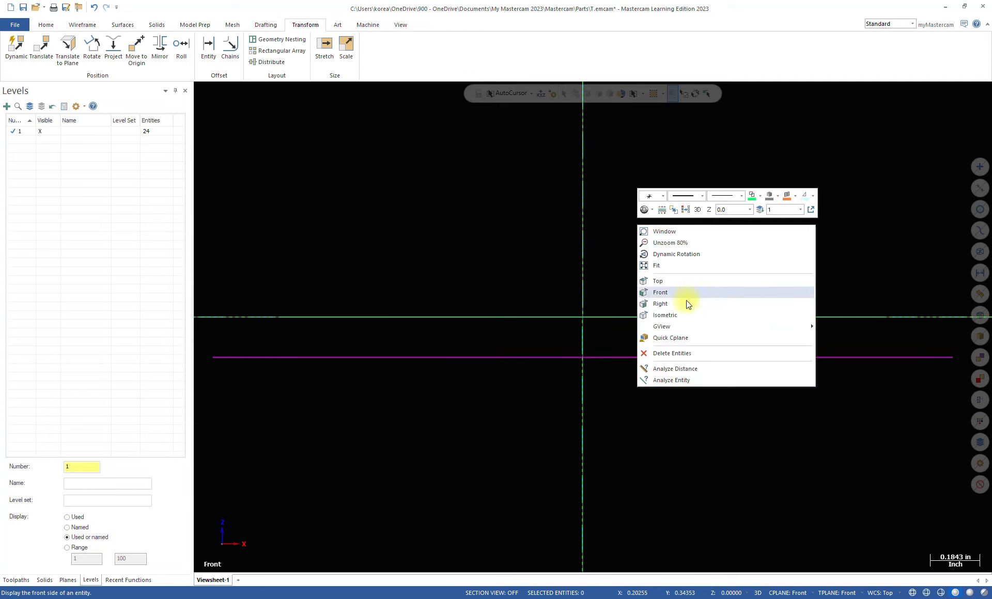
left_click(691, 314)
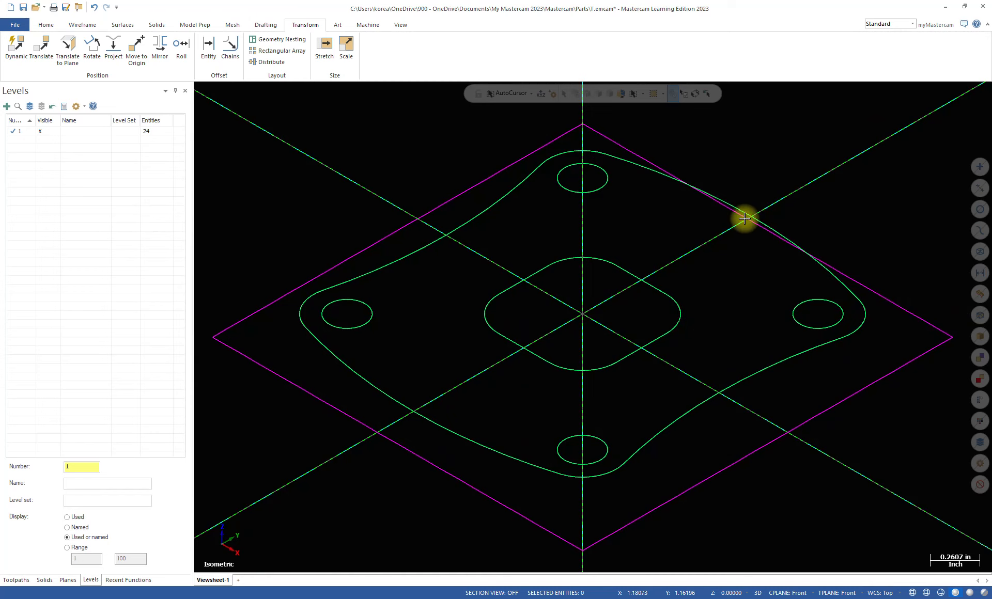
right_click(765, 158)
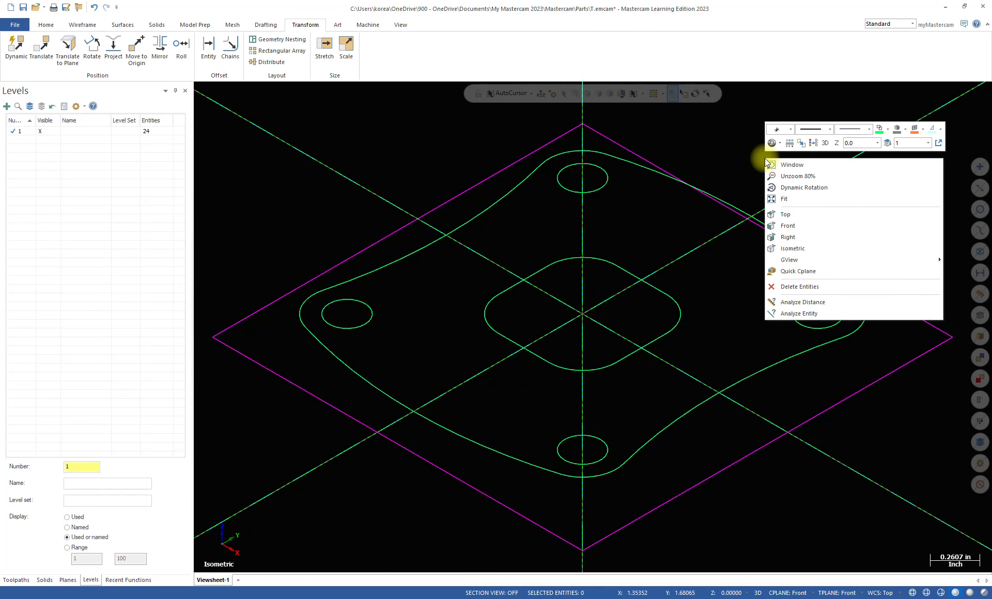
left_click(811, 147)
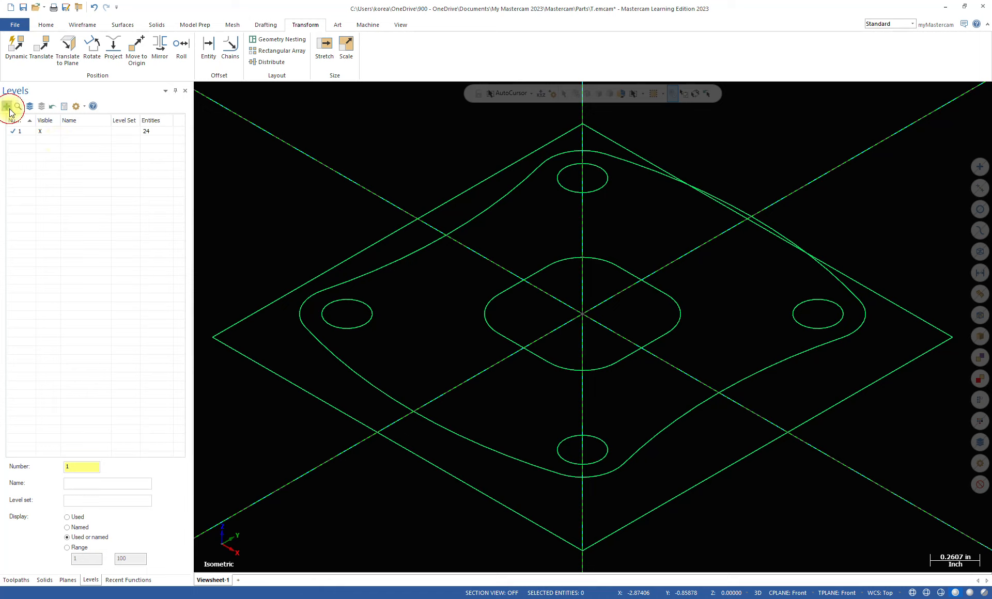
- Add level 2 as the active level and name it SOLID
double_click(80, 141)
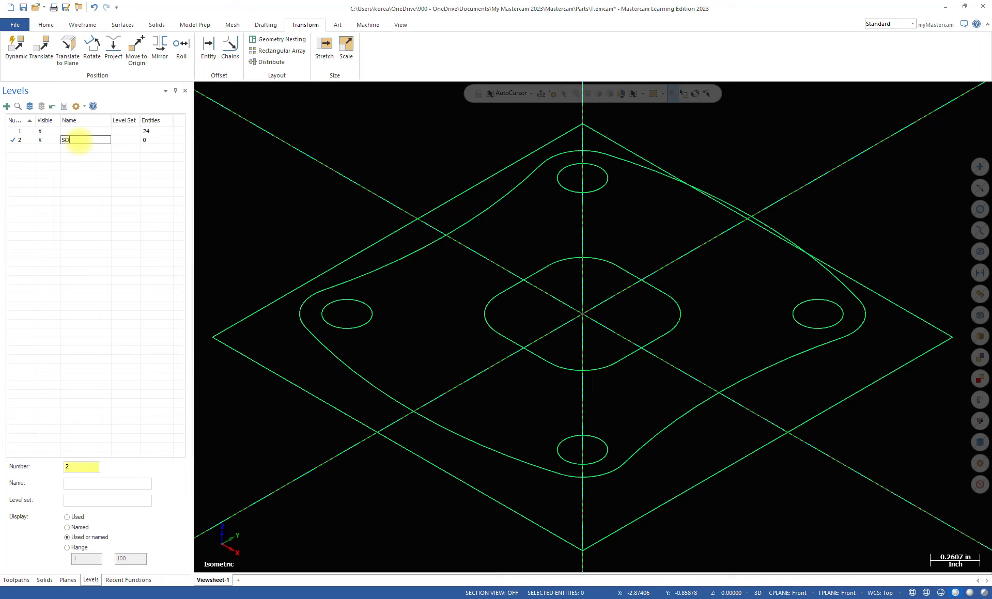
key("Return")
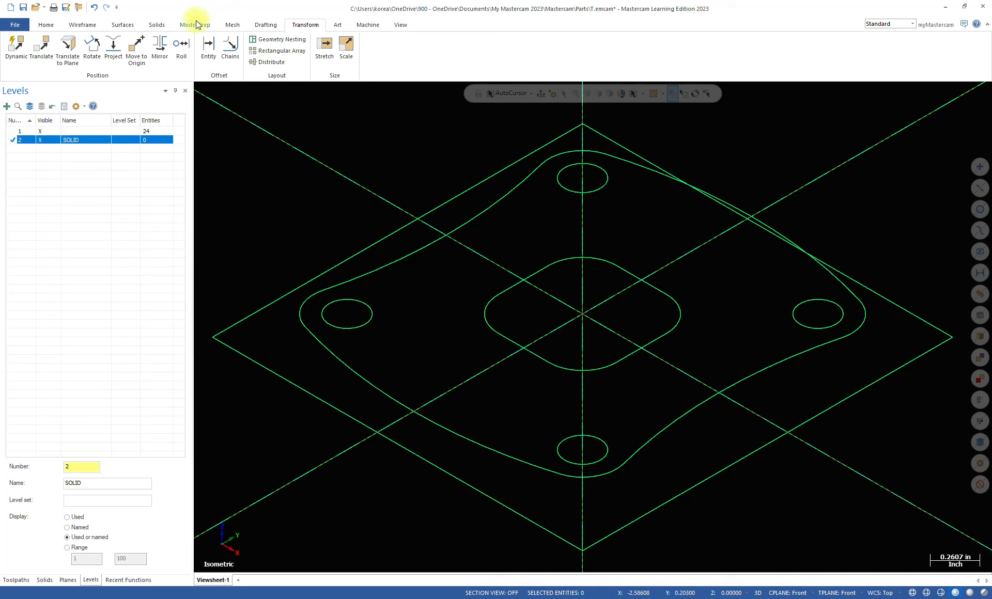
- Chain the outer plate square for a solid Extrude that creates a body with a 0.15 inch distance
left_click(161, 24)
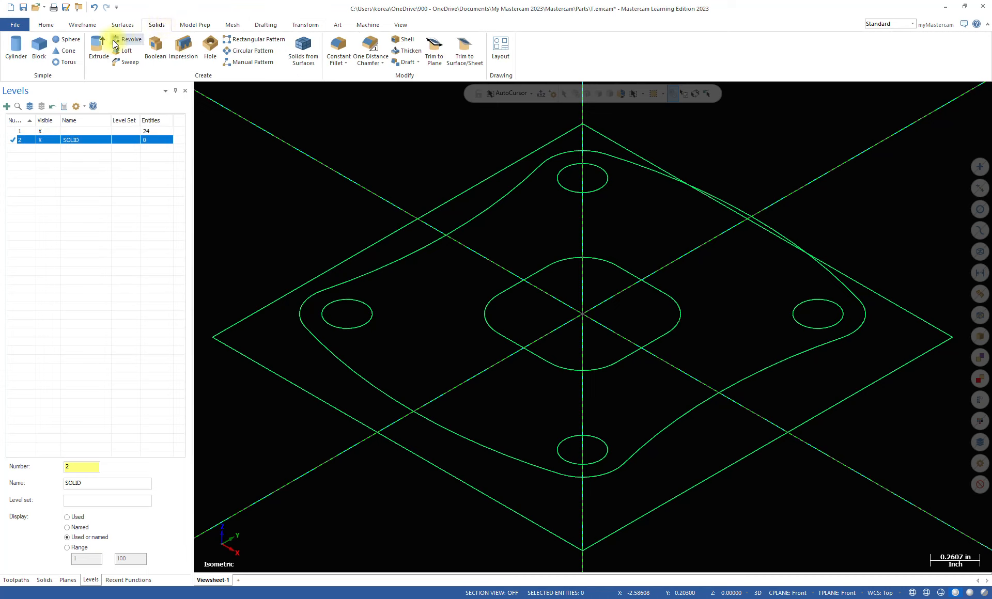
left_click(99, 47)
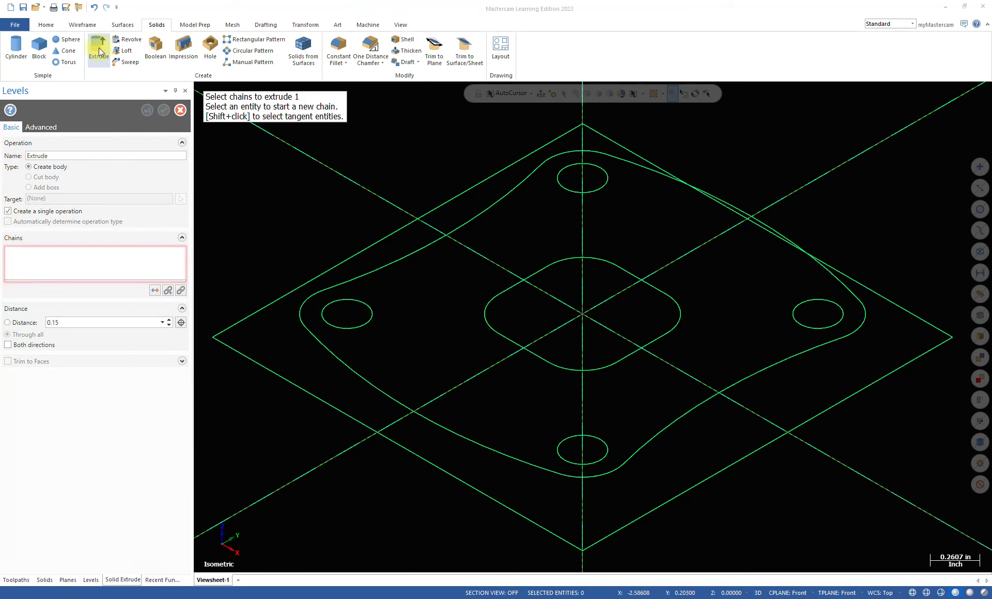
left_click(268, 308)
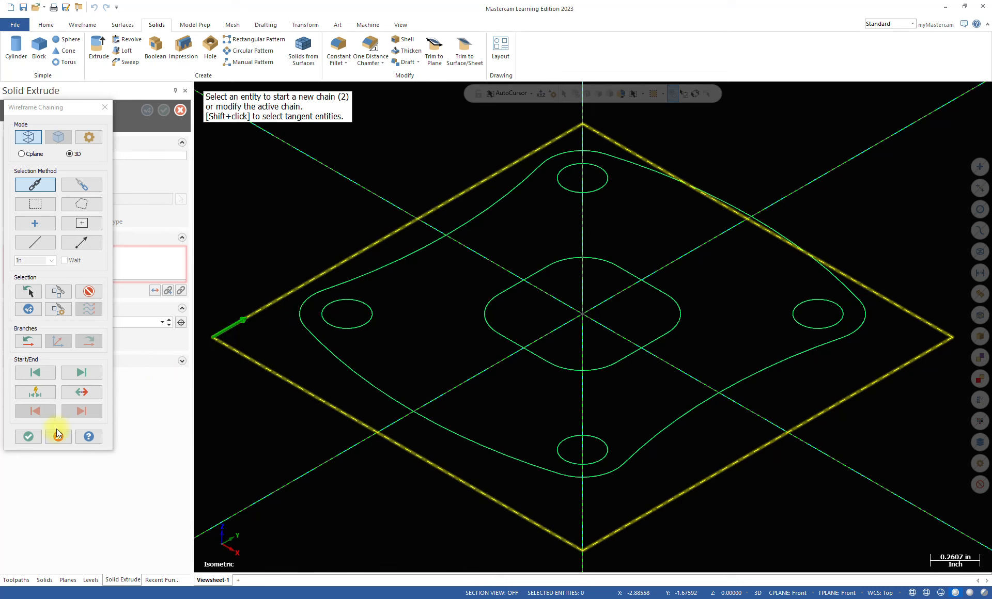
left_click(29, 437)
middle_click_drag(305, 416, 306, 398)
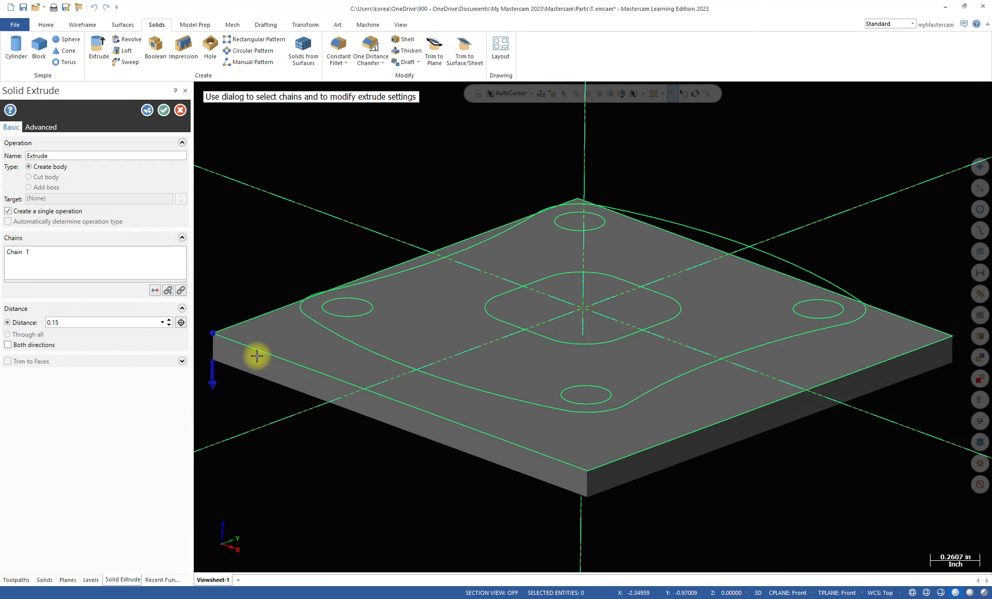
- Direct the outer plate extrusion downward, set its distance to 0.225 inch and create the body, keeping Solid Extrude active
left_click(153, 294)
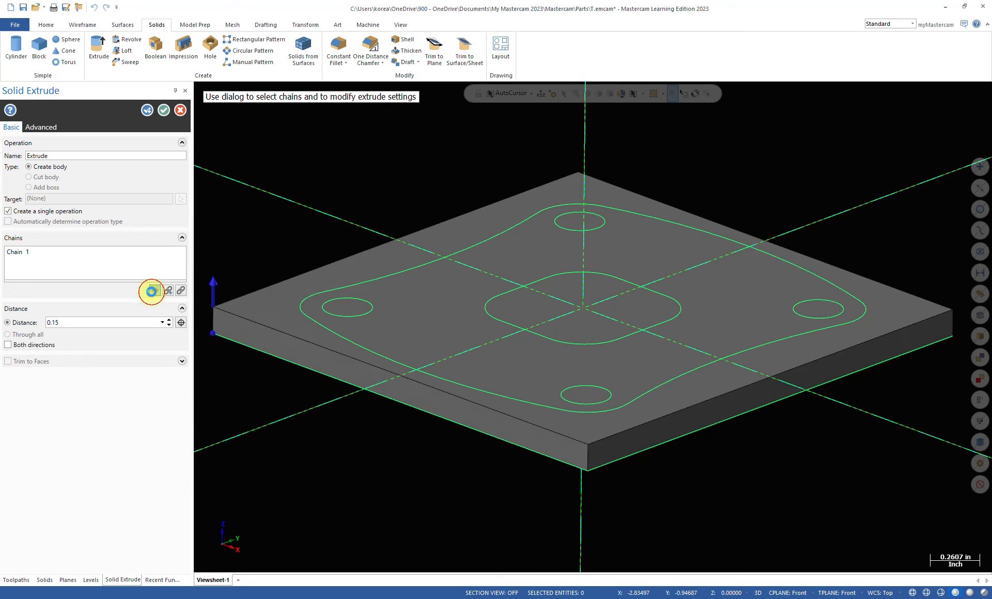
left_click(152, 292)
left_click(151, 292)
left_click(152, 292)
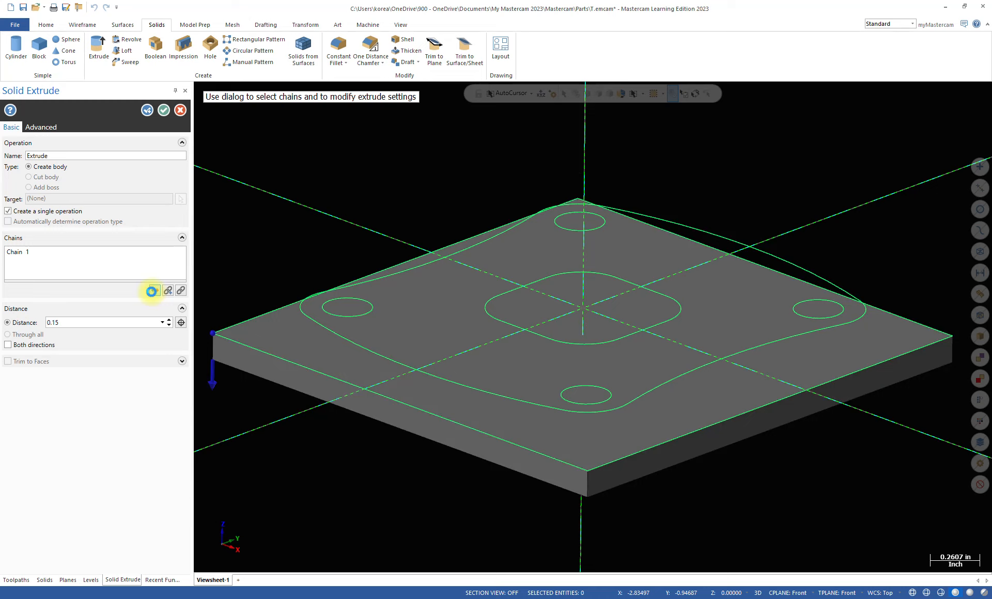
double_click(113, 324)
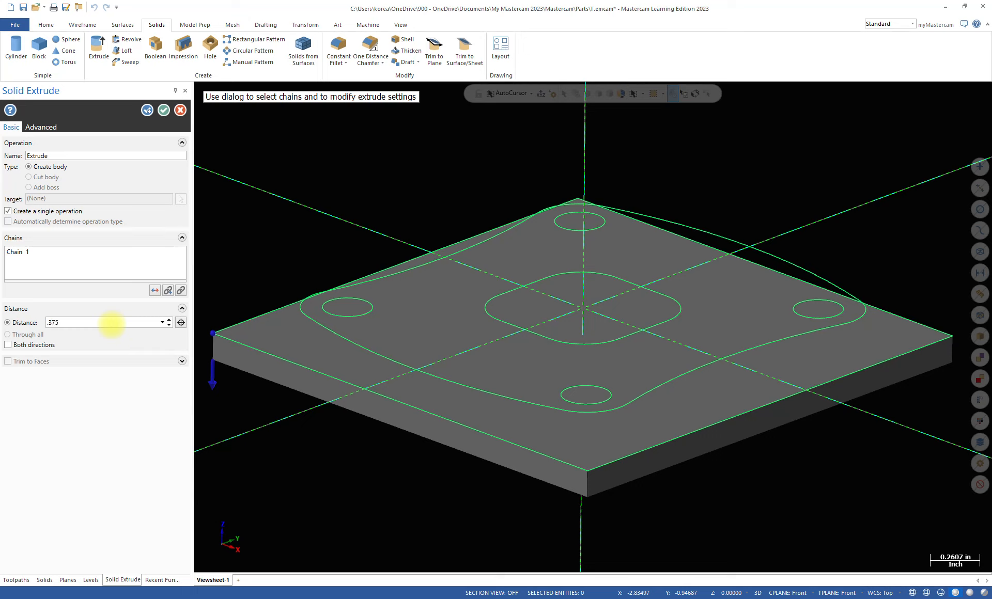
key("Return")
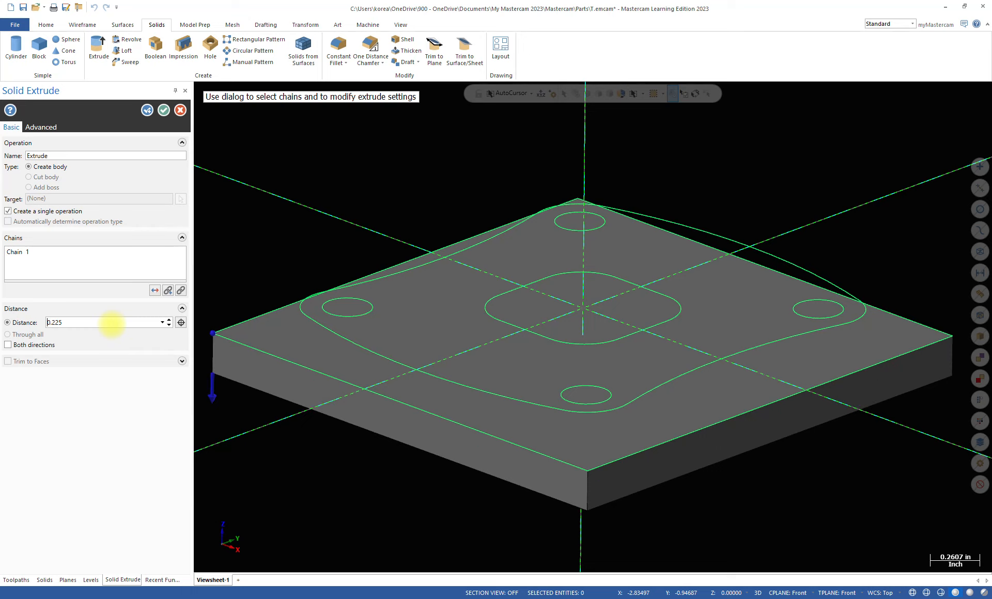
double_click(61, 322)
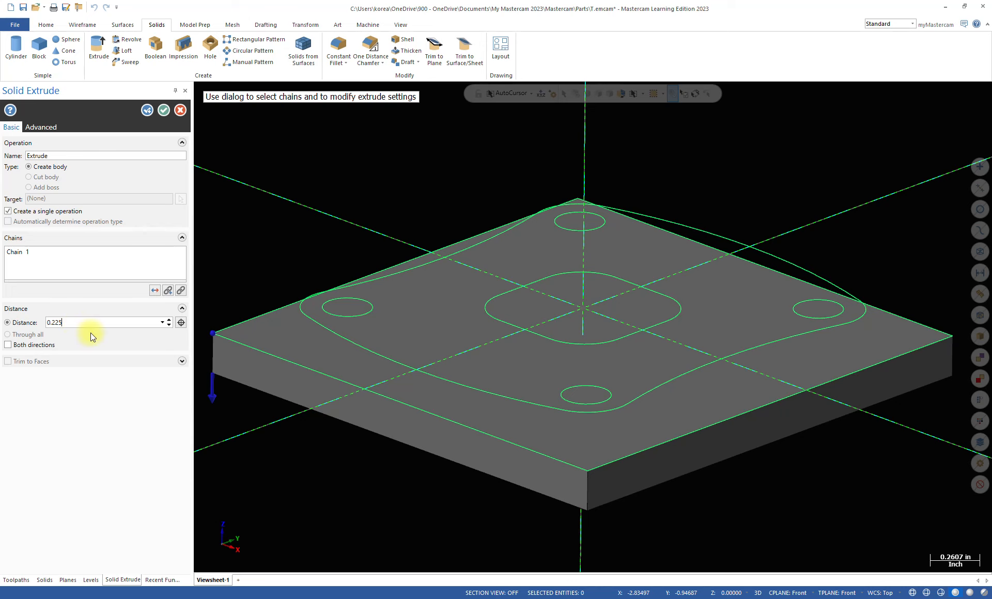
left_click(147, 110)
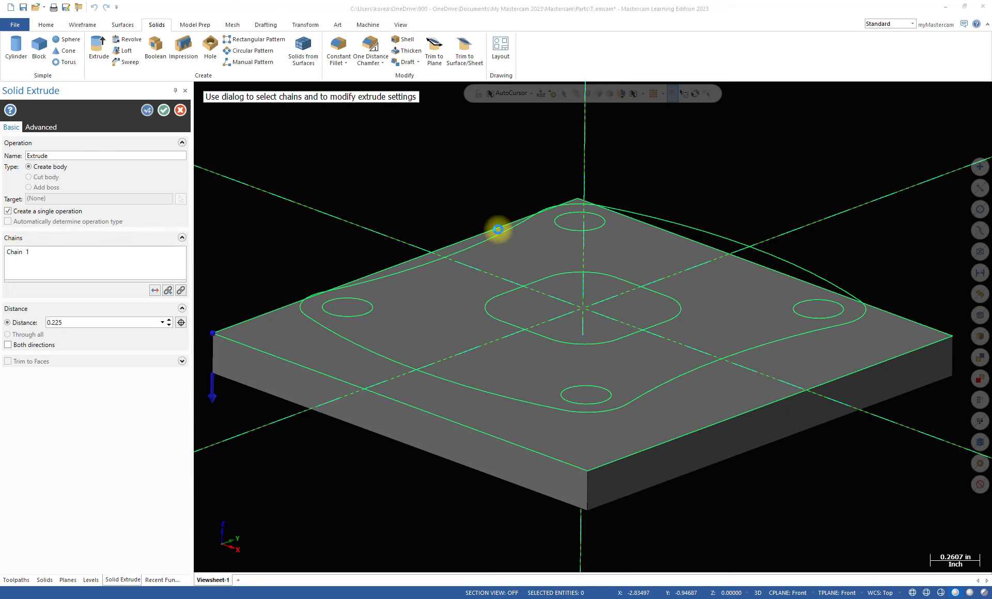
- Extrude the filleted arc contour 0.15 inch downward as an added boss on the plate, keeping Solid Extrude active
middle_click_drag(486, 226, 495, 241)
left_click(421, 309)
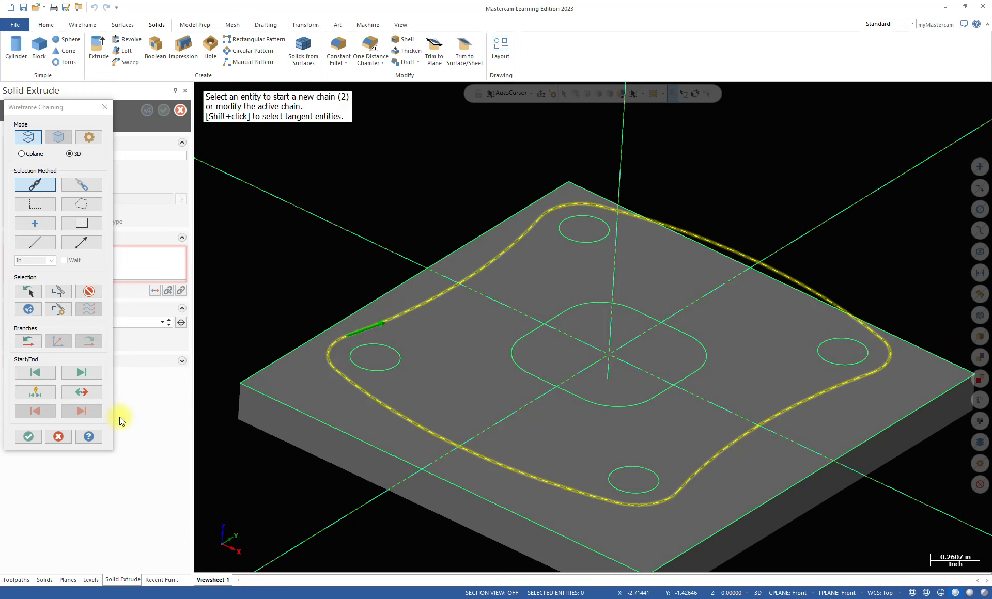
left_click(29, 437)
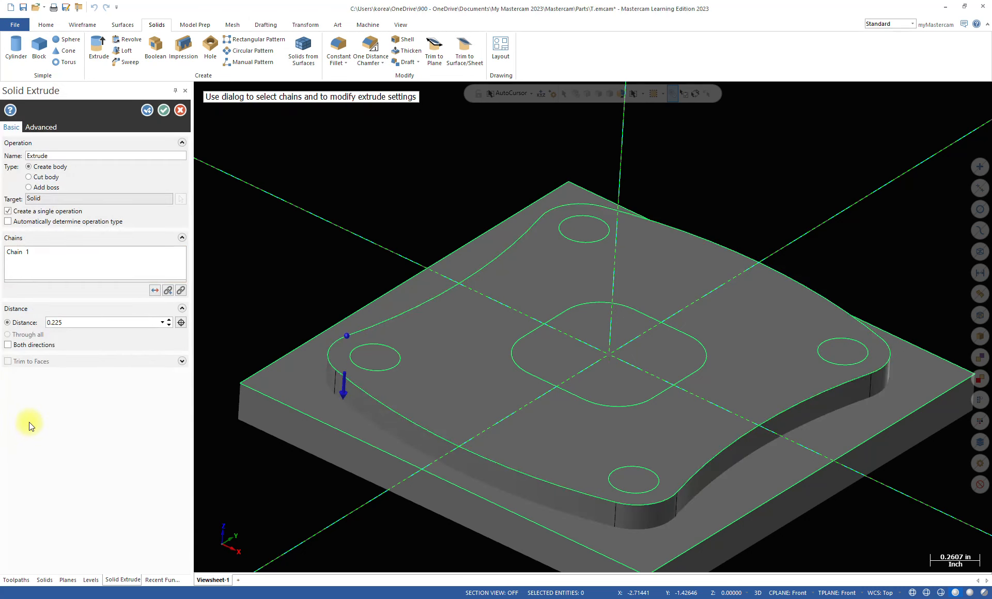
left_click(29, 188)
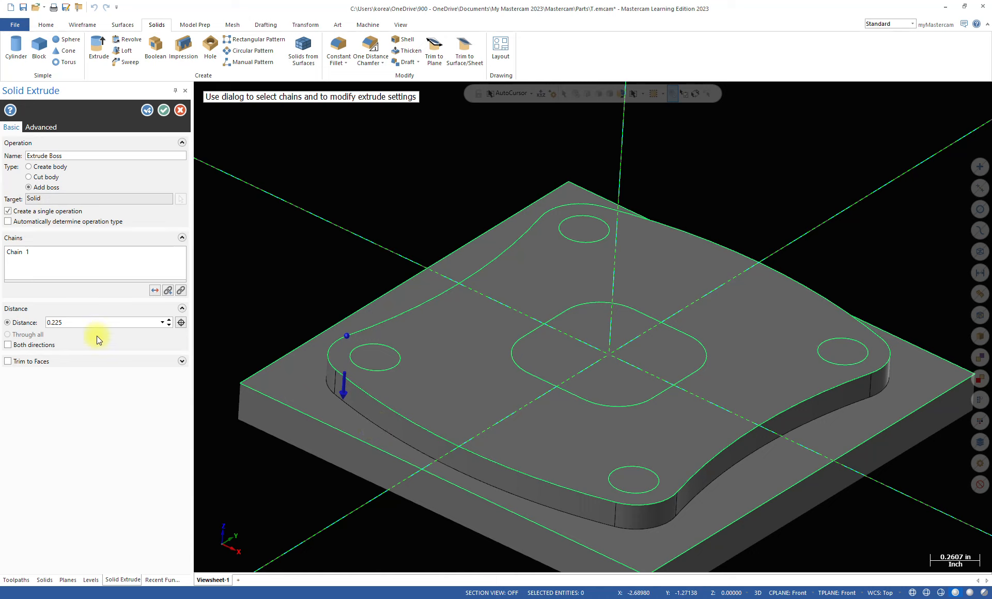
left_click(74, 323)
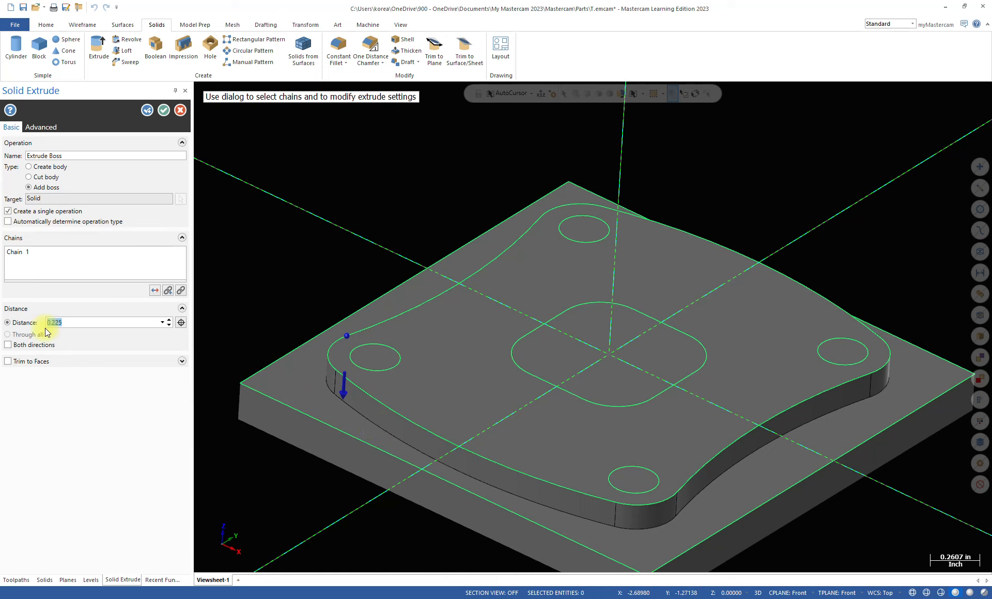
type(".15")
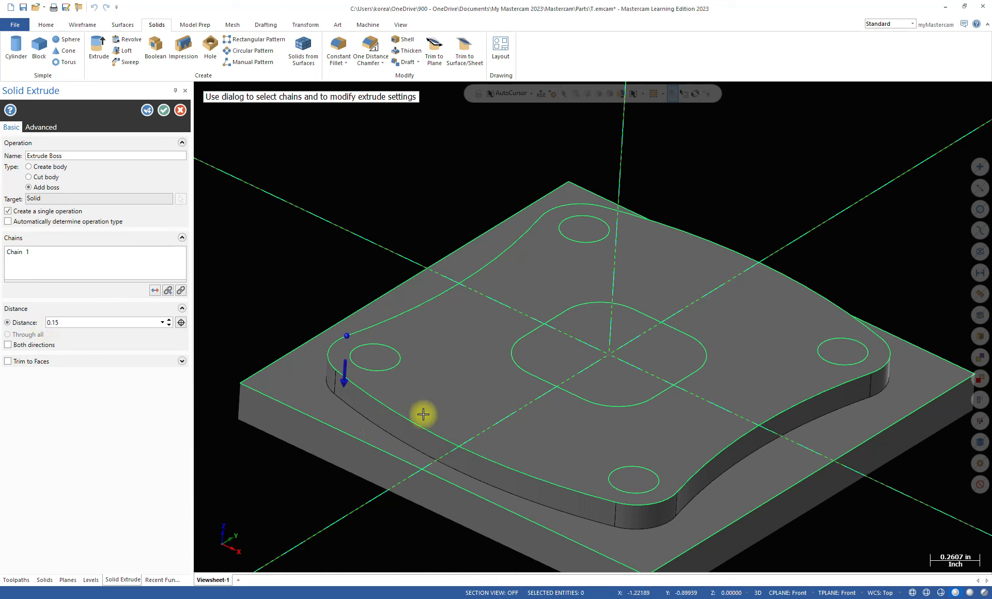
left_click(421, 398)
middle_click_drag(372, 443, 436, 440)
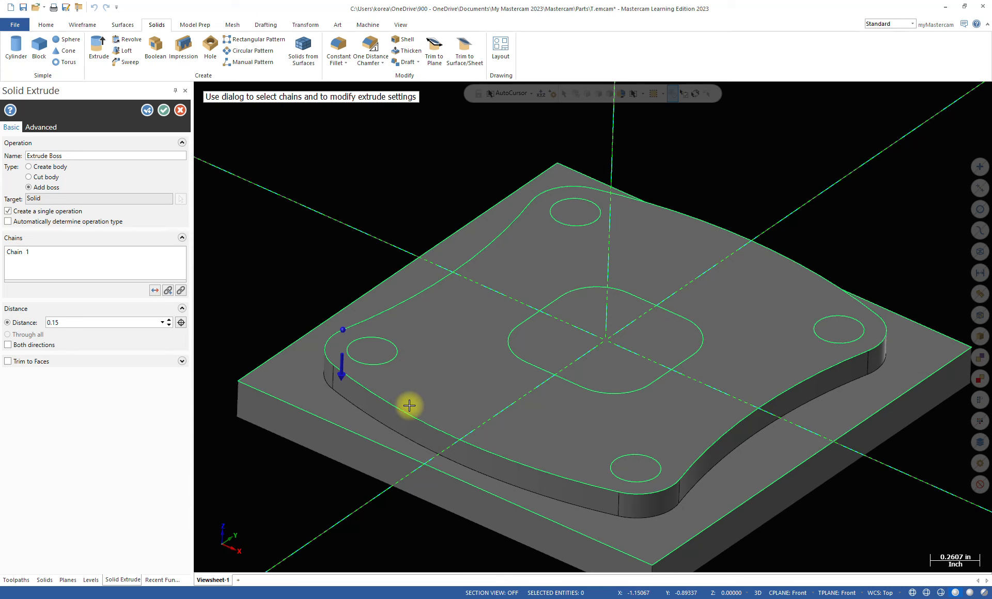
left_click(148, 110)
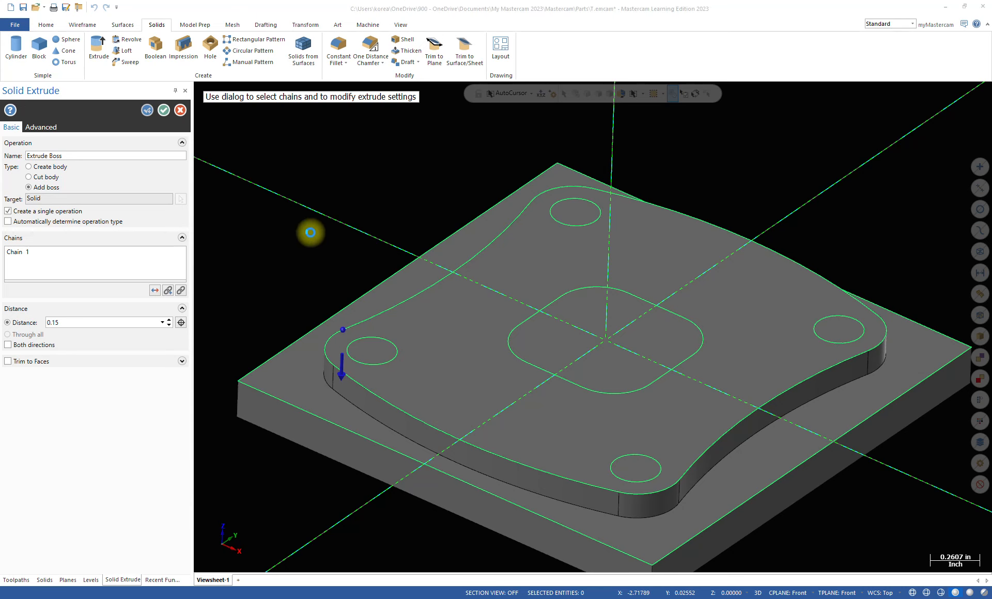
- Chain the four corner holes and the central filleted square and extrude them as a cut through all of the body
left_click(558, 217)
left_click(817, 349)
left_click(645, 486)
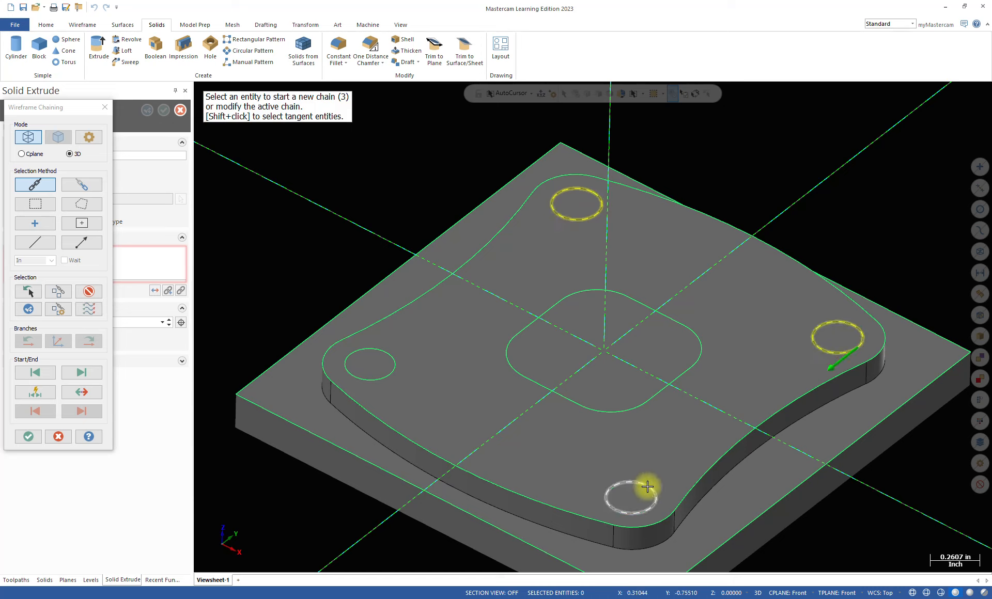
left_click(393, 376)
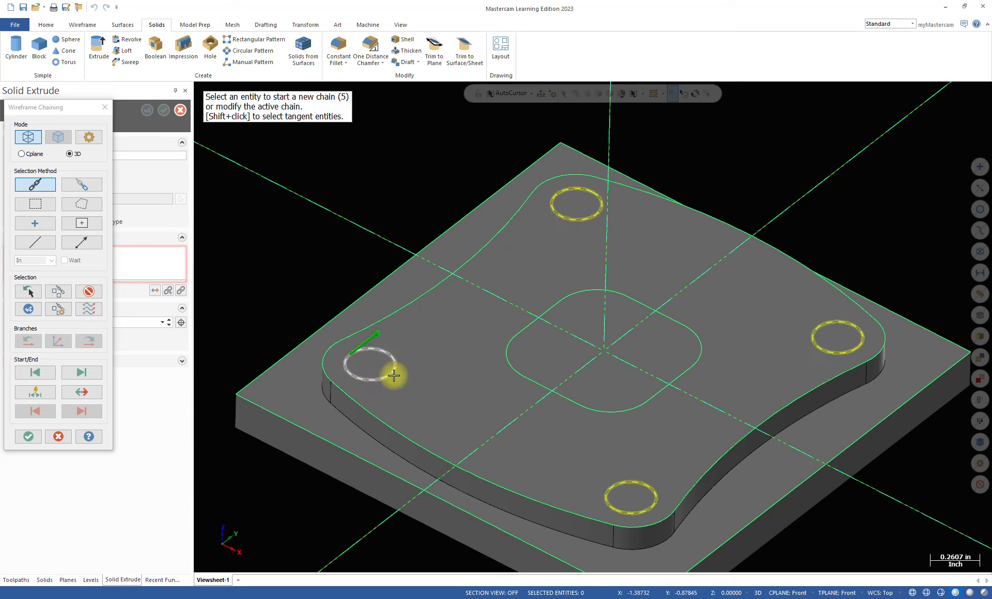
left_click(507, 357)
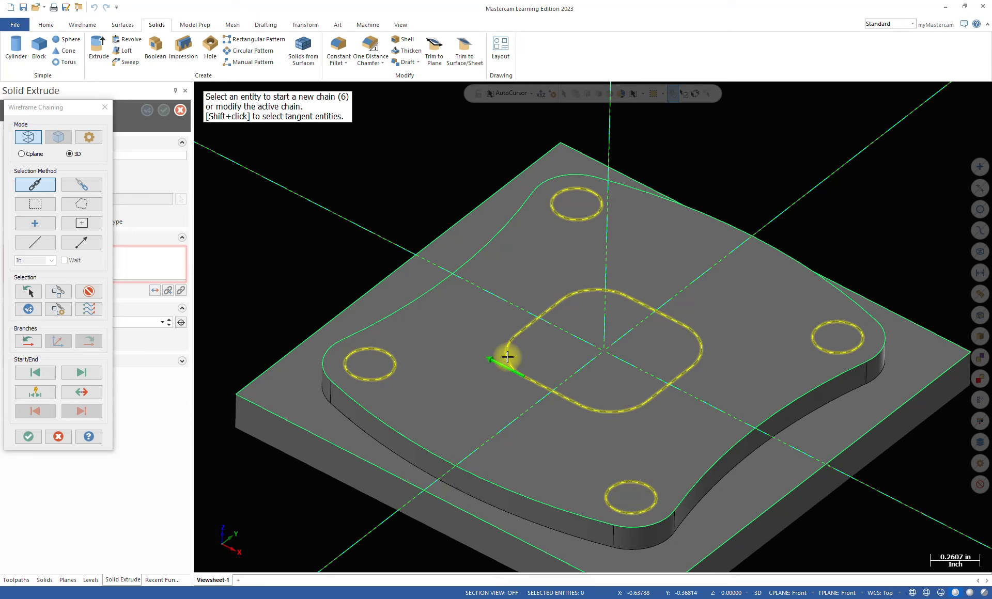
left_click(29, 437)
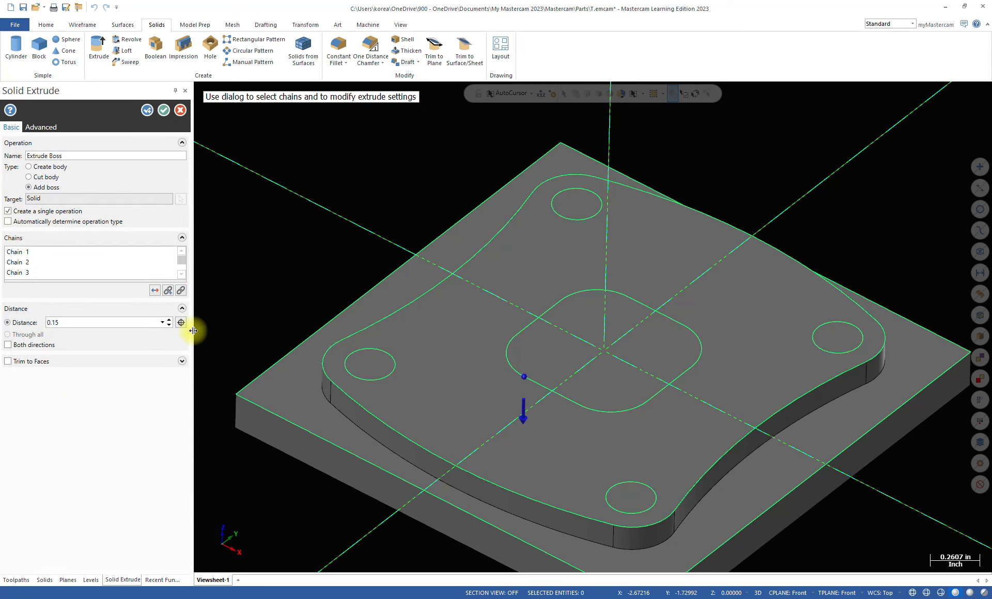
left_click(29, 177)
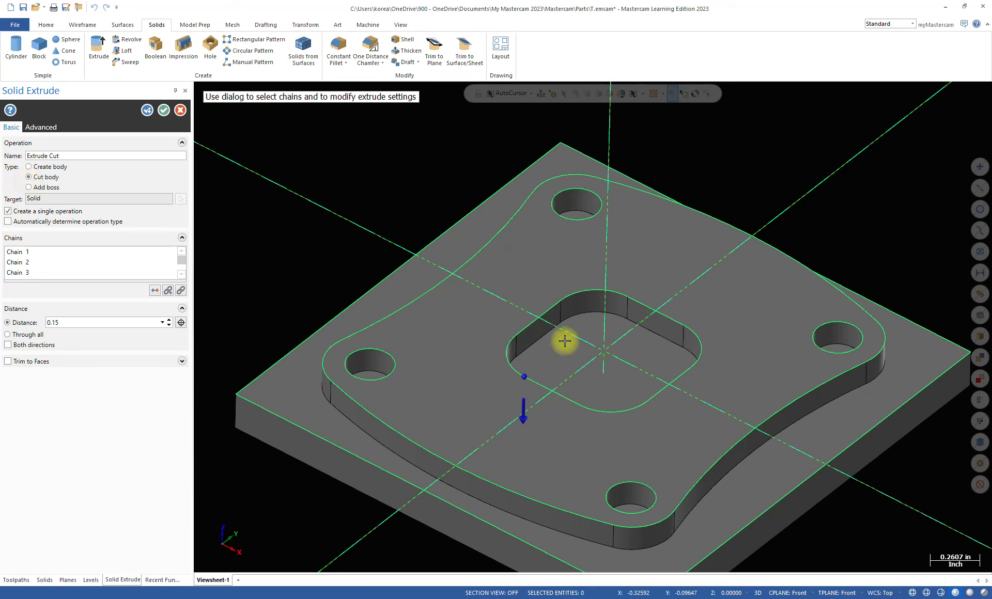
left_click(18, 335)
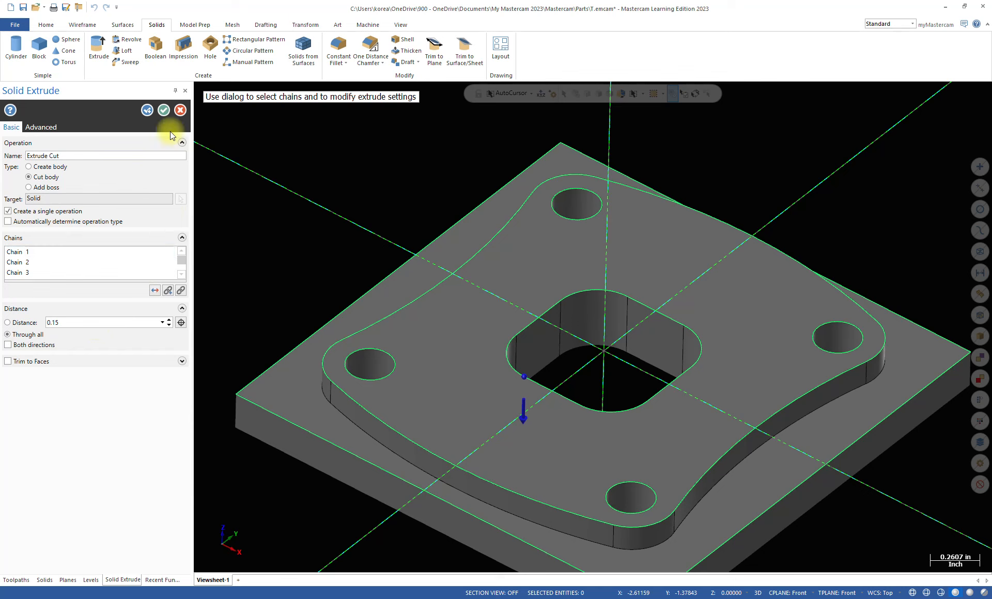
left_click(164, 110)
- Show the plate solid in the isometric view
scroll(813, 261, "down", 1)
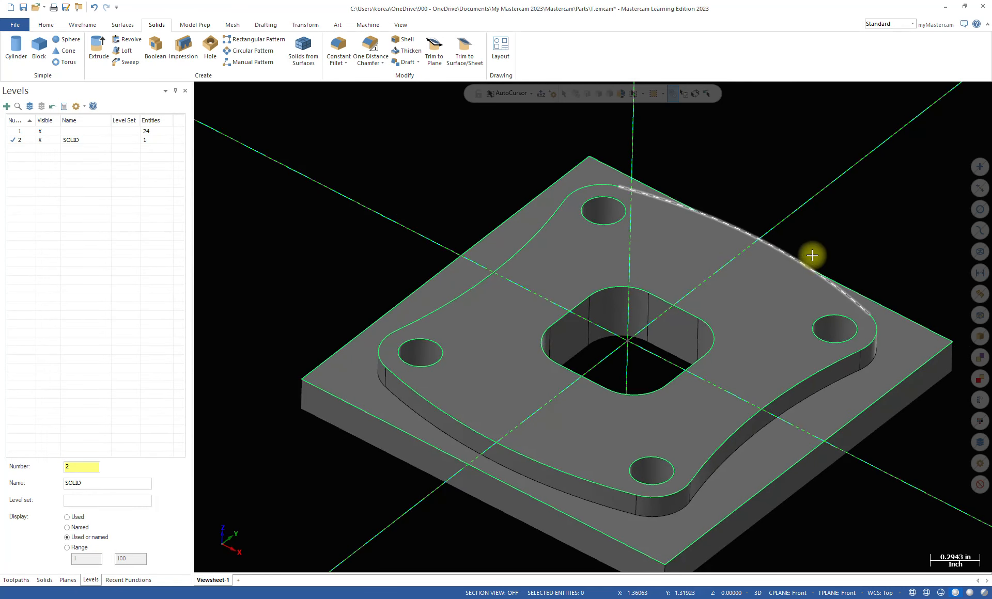
right_click(841, 228)
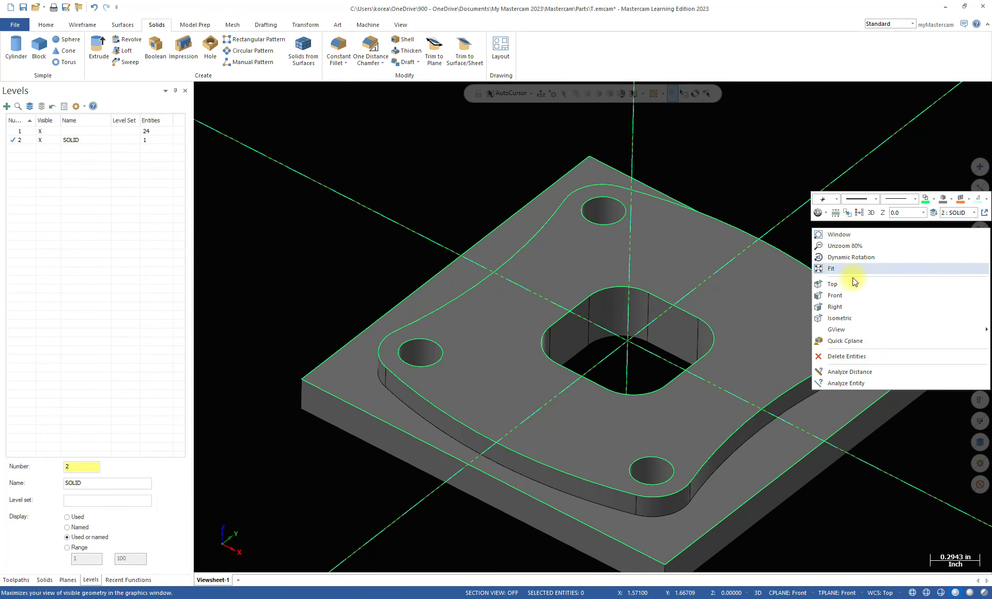
left_click(857, 315)
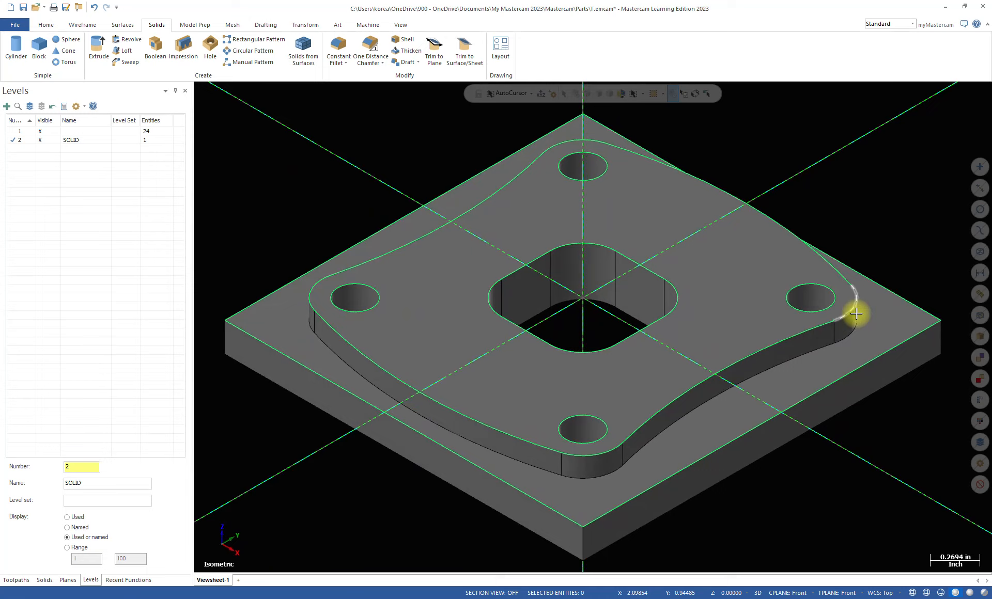